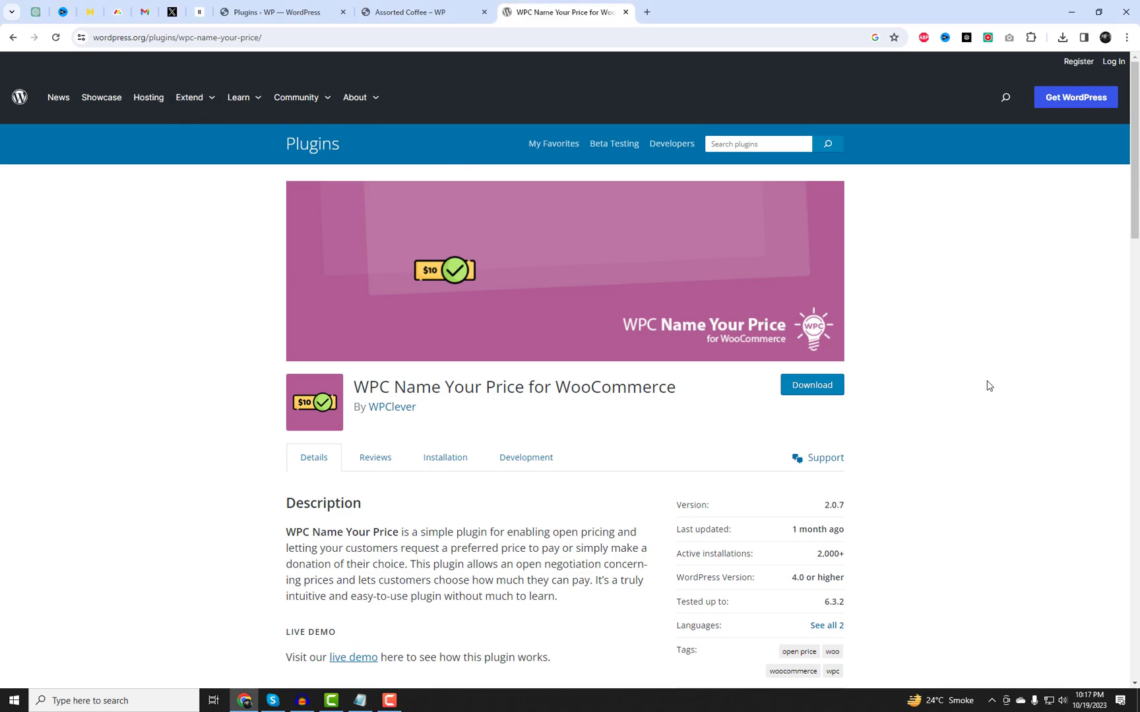
Step: Open the Natural Extracted Edible Oil page from the store's Best Selling Products
click(432, 14)
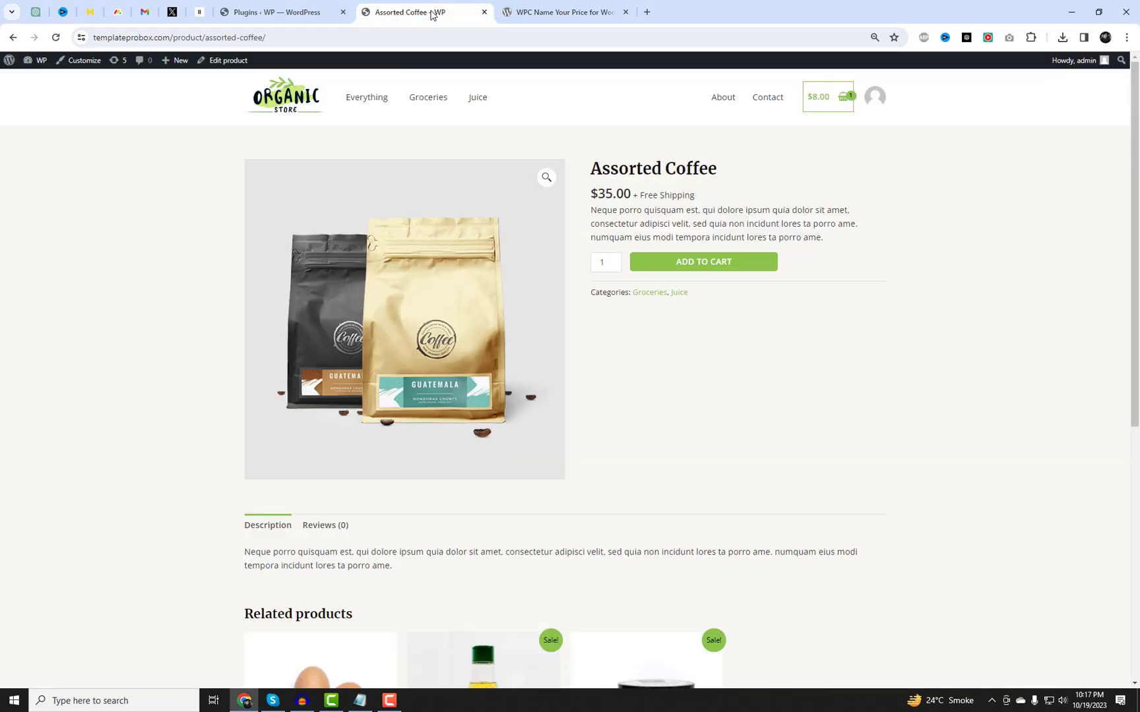
click(282, 105)
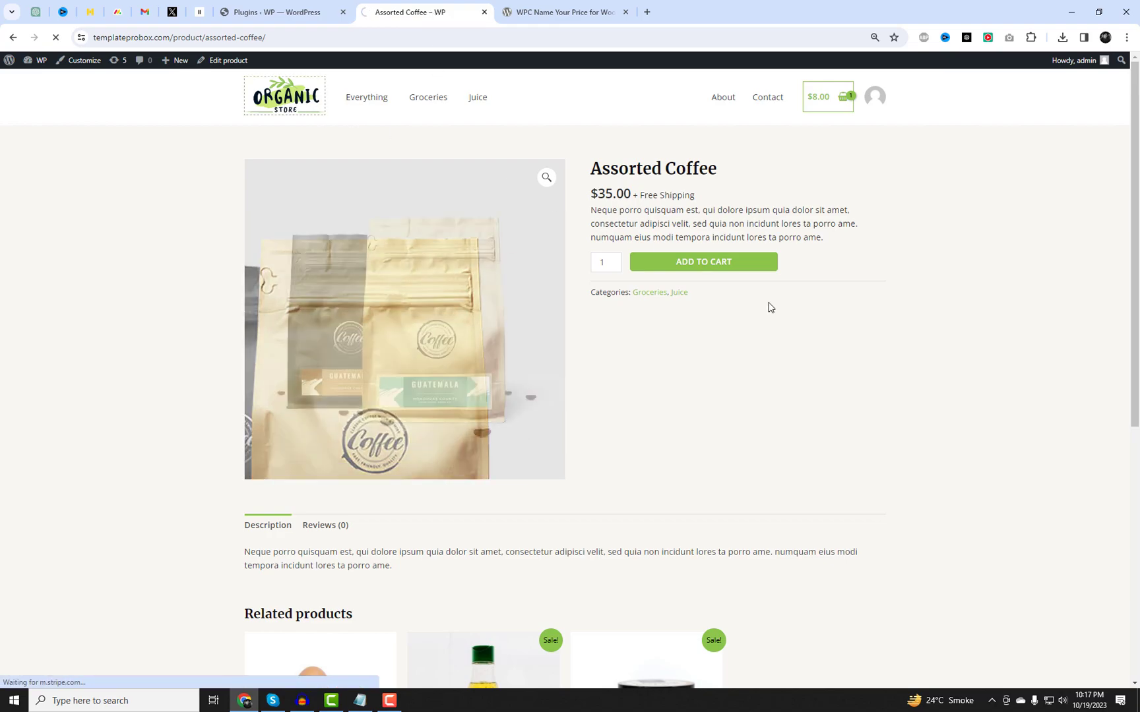
scroll(824, 352, down, 5)
scroll(834, 343, down, 3)
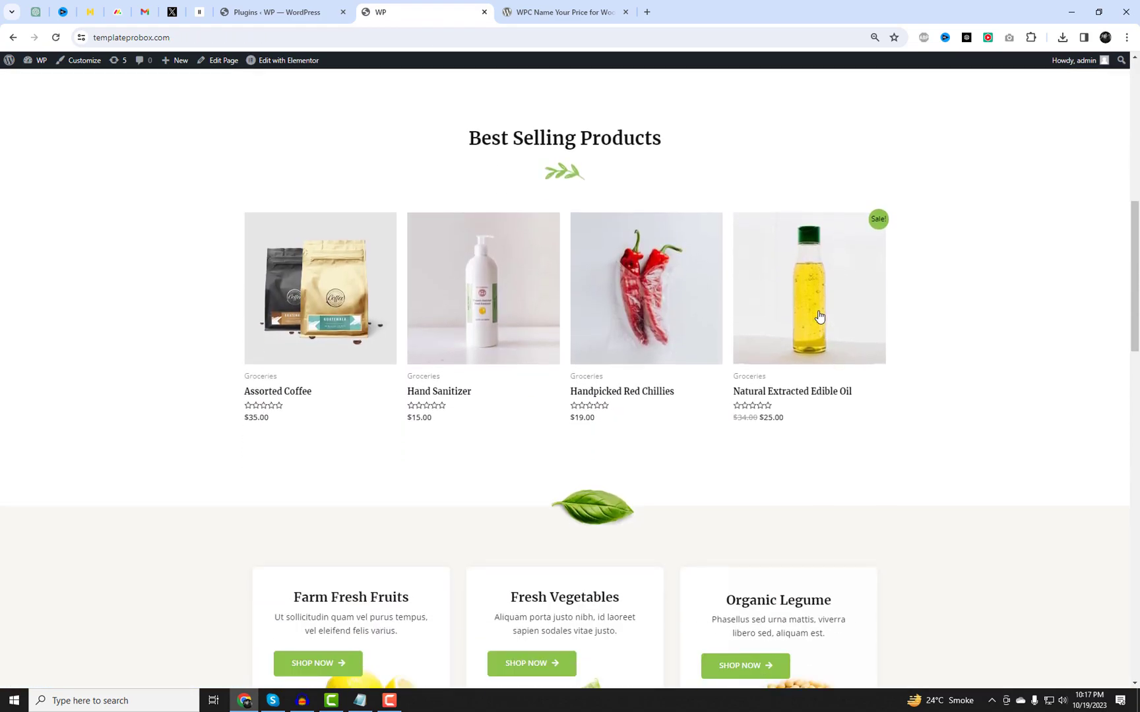
click(818, 318)
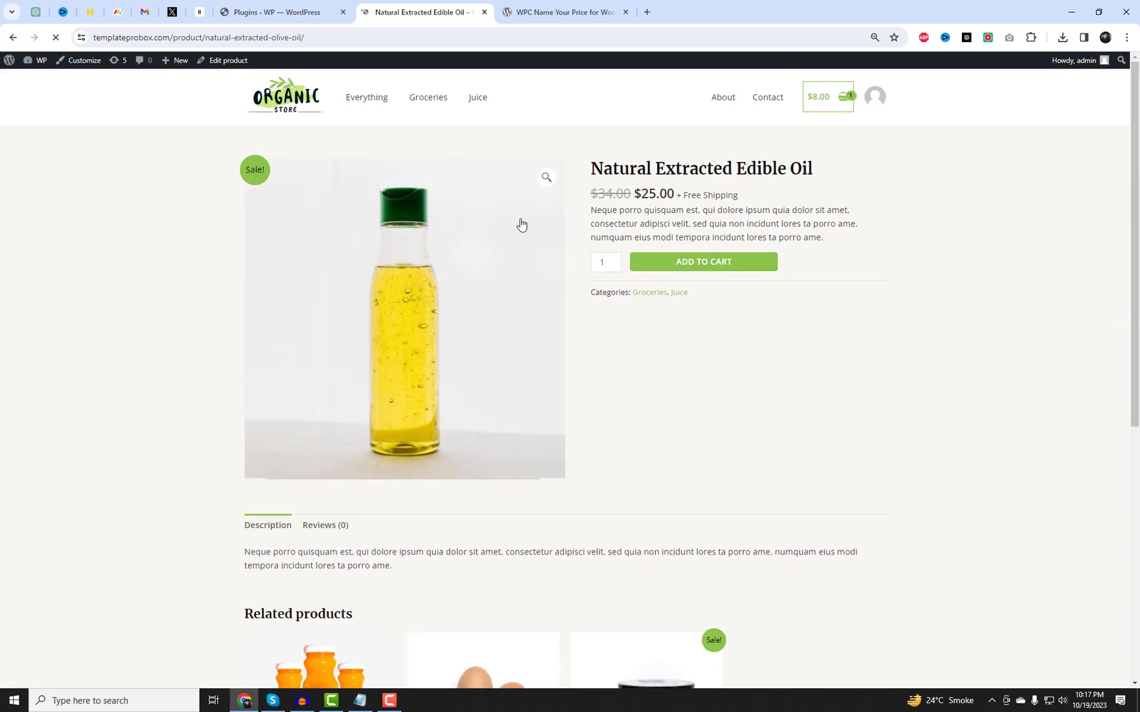
Step: Search new plugins for 'WPC Name Your Price for WooCommerce' and activate it
click(281, 13)
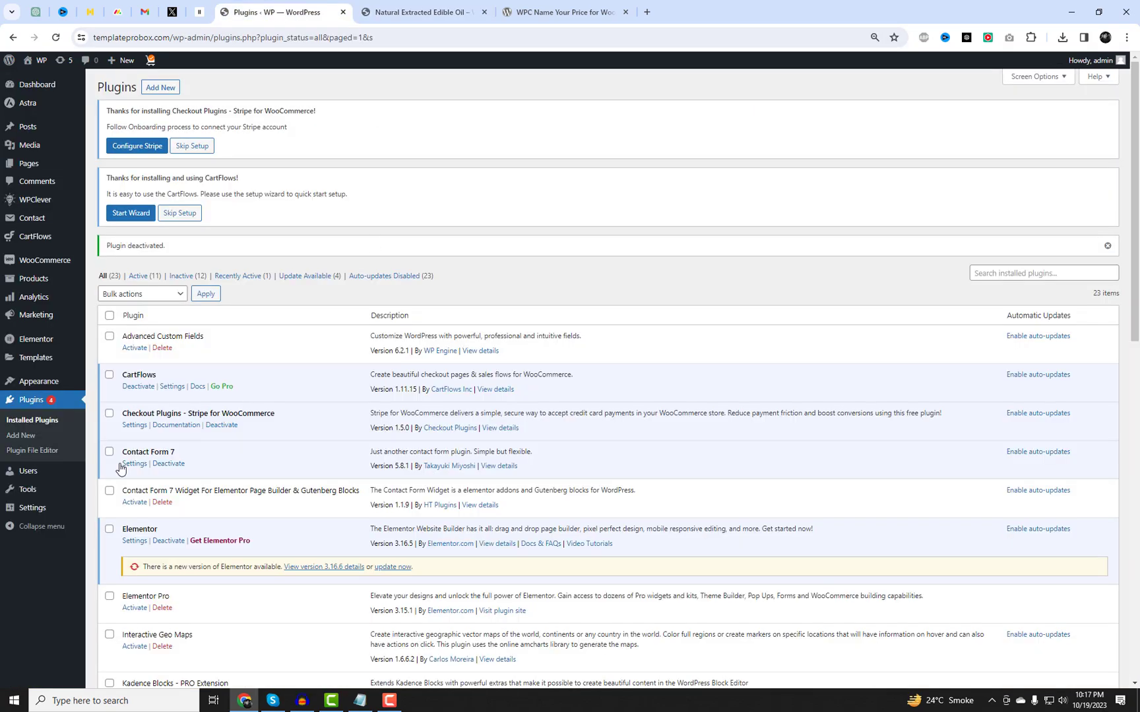
click(31, 421)
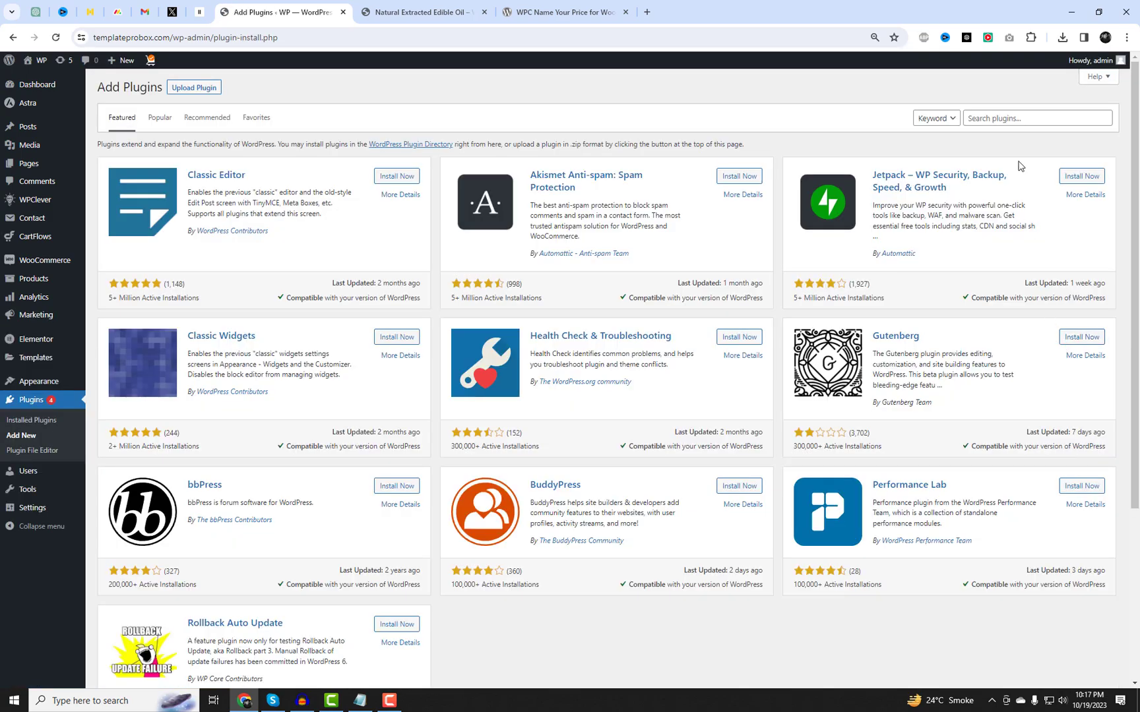
click(1011, 117)
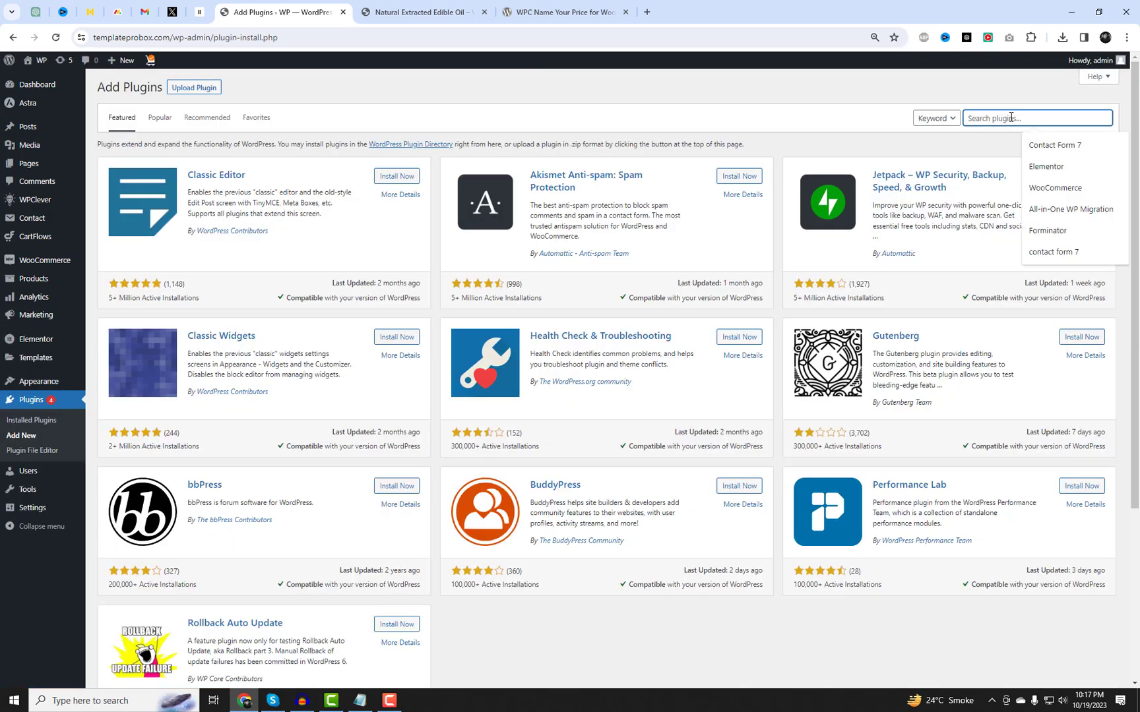
text(WPC Name Your Price for WooCommerce)
drag(1011, 117, 615, 260)
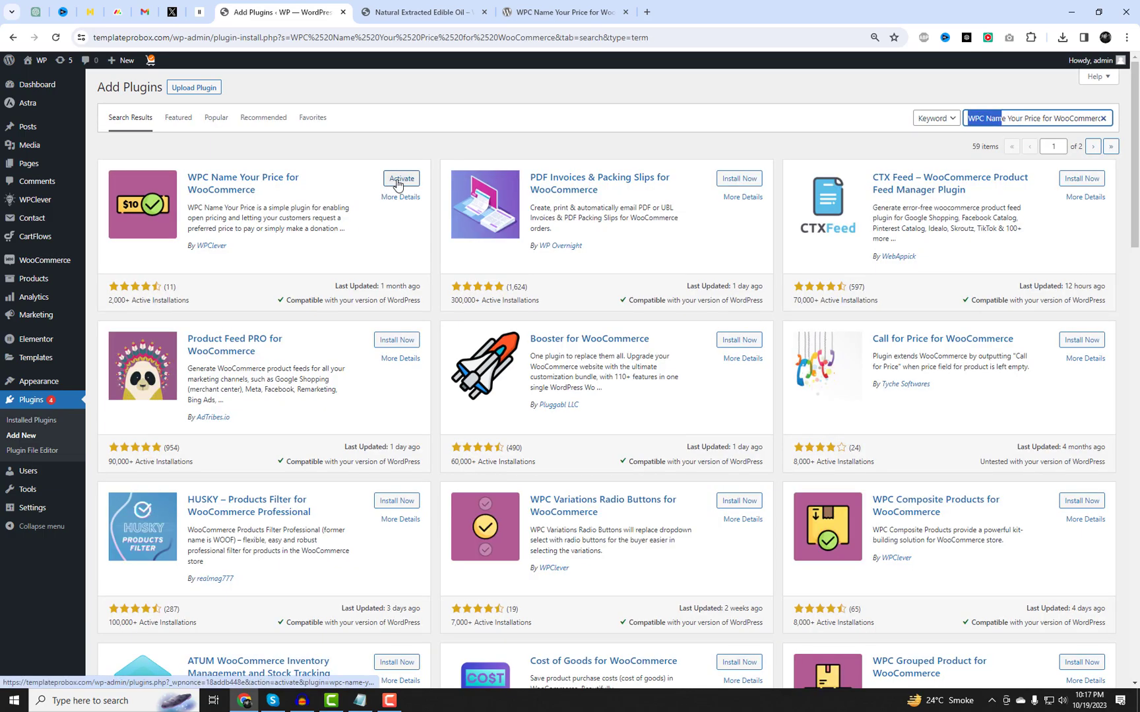
click(401, 179)
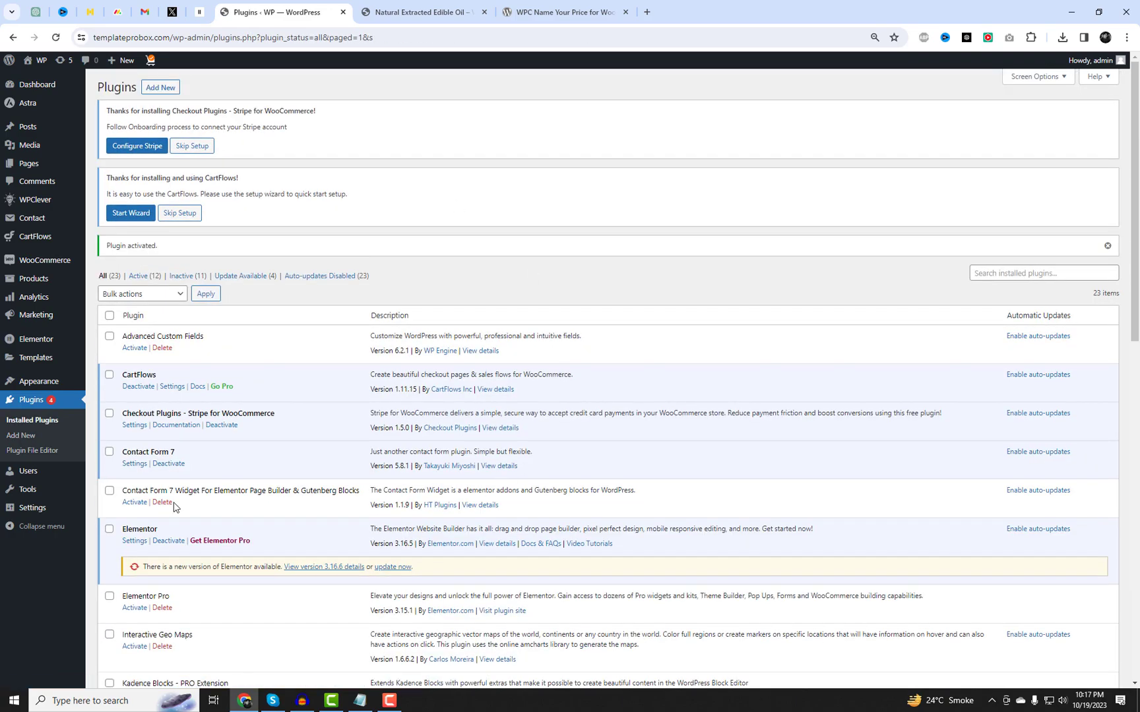
Step: Open the WPC Name Your Price settings page from its plugin listing
mouse_move(57, 515)
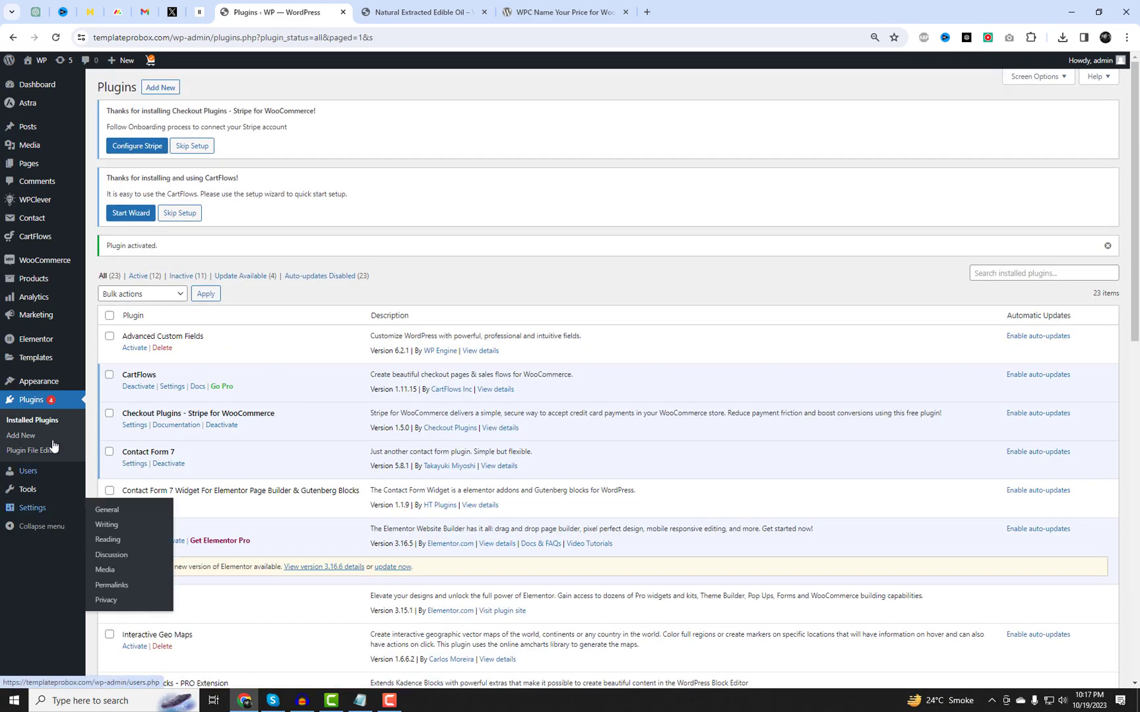
mouse_move(55, 273)
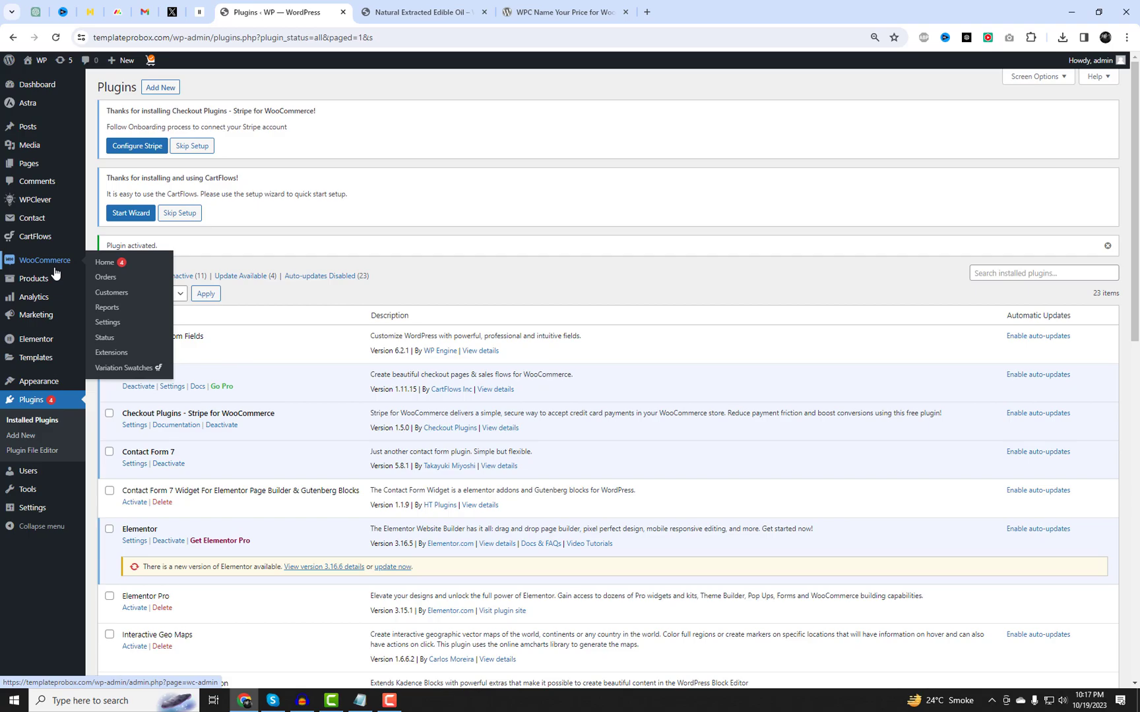
scroll(580, 501, down, 12)
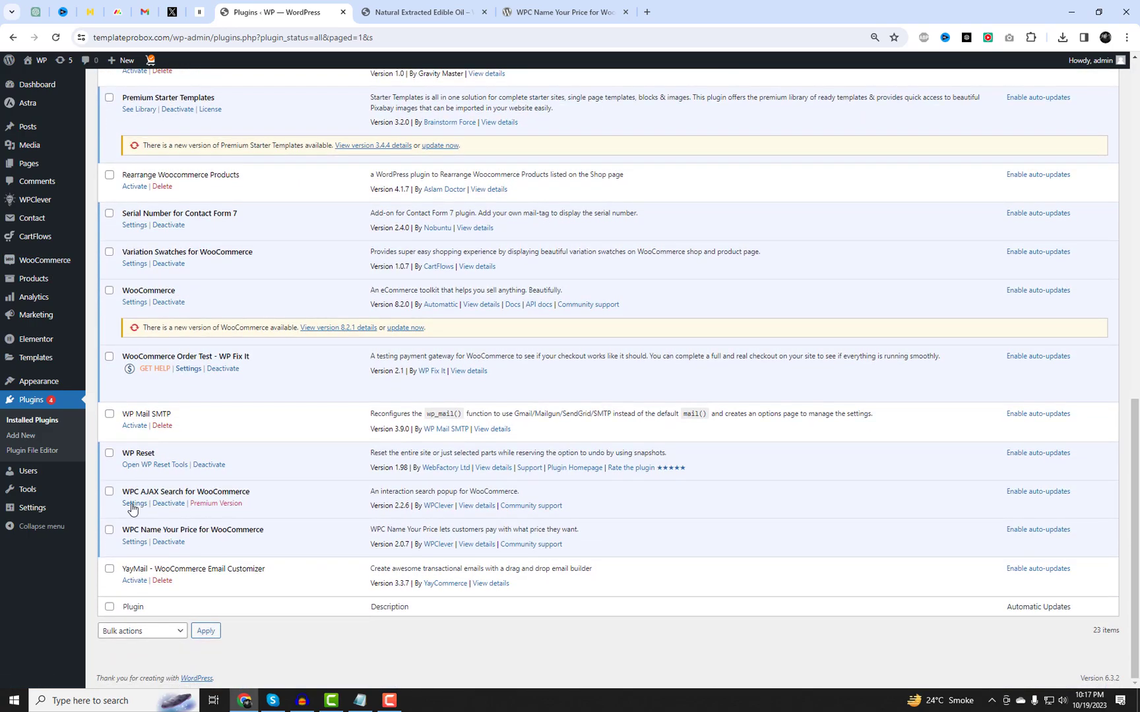
click(134, 542)
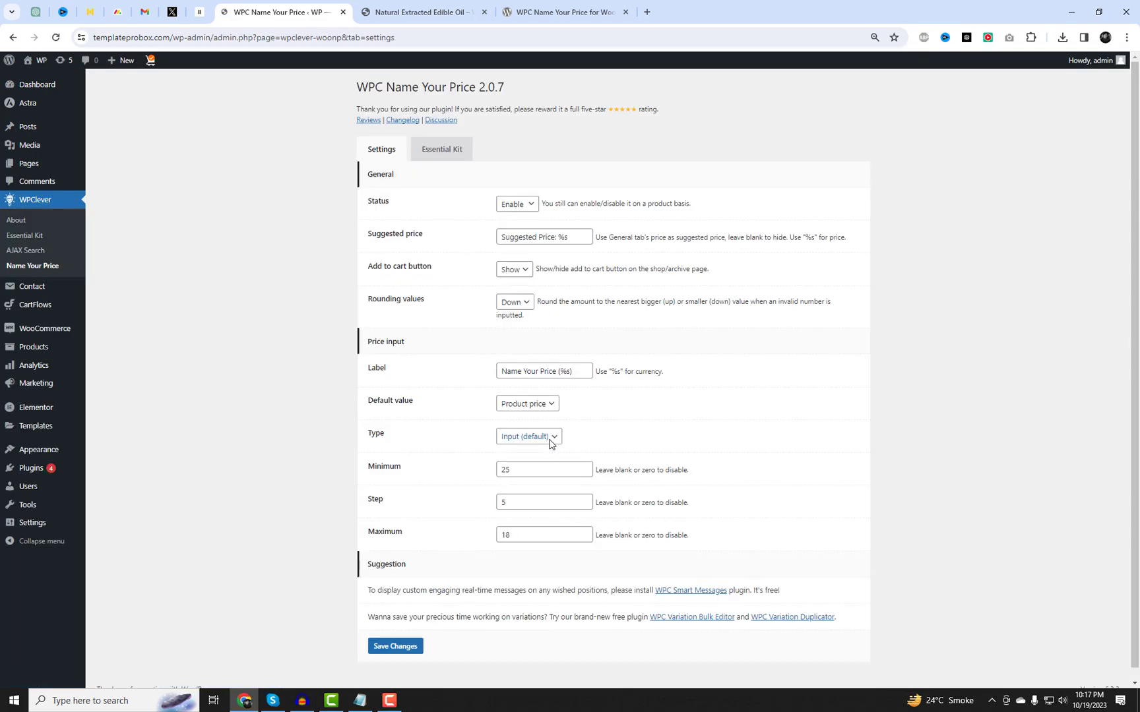
Step: Toggle the plugin Status to Disable and back to Enable
click(528, 204)
click(518, 224)
click(517, 210)
click(519, 219)
Step: Change the price input label to 'Name your Price (%s)'
scroll(776, 436, down, 1)
click(515, 360)
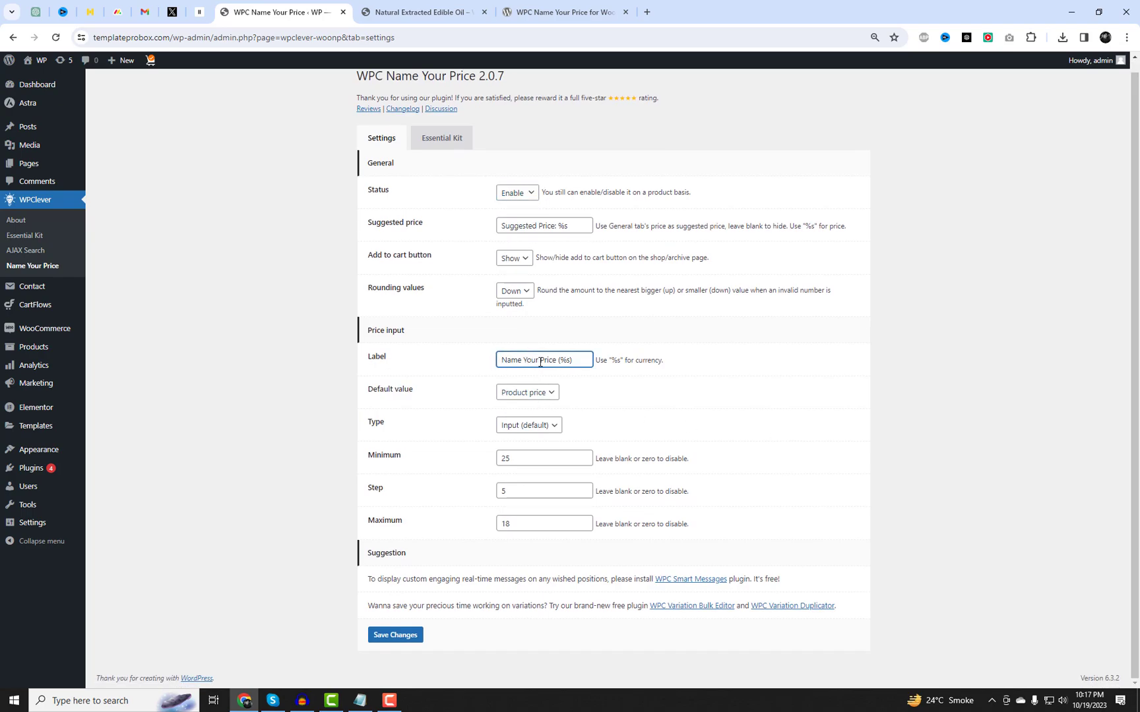
drag(554, 362, 477, 366)
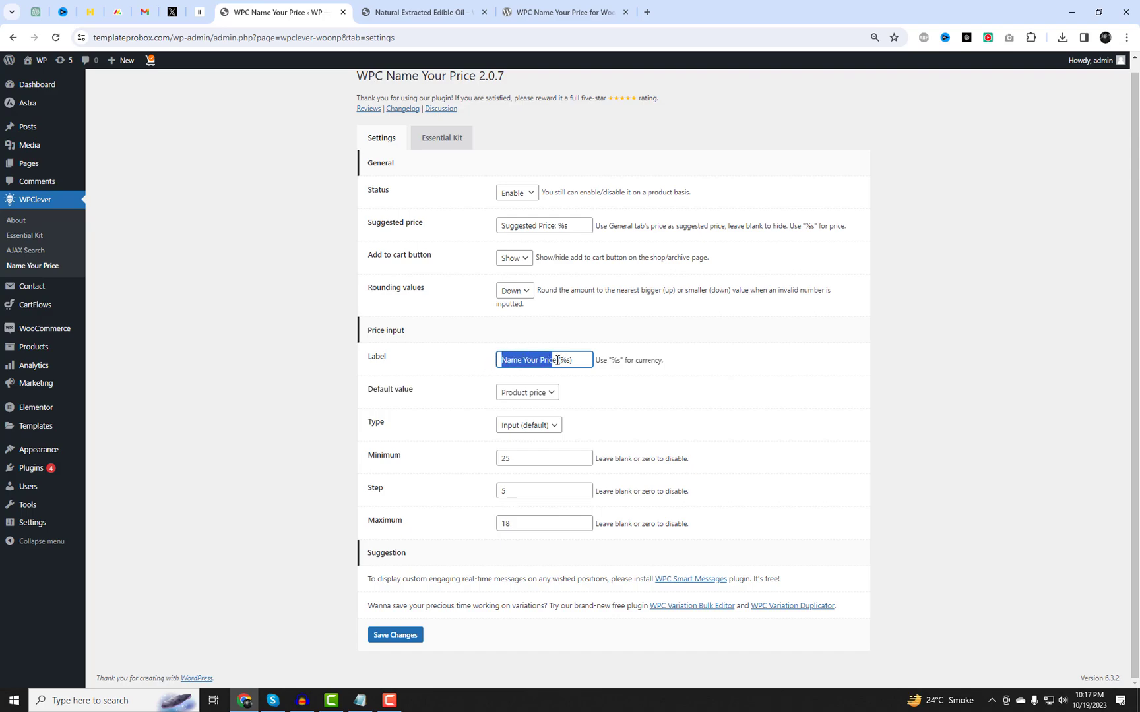
drag(557, 360, 486, 367)
key(BackSpace)
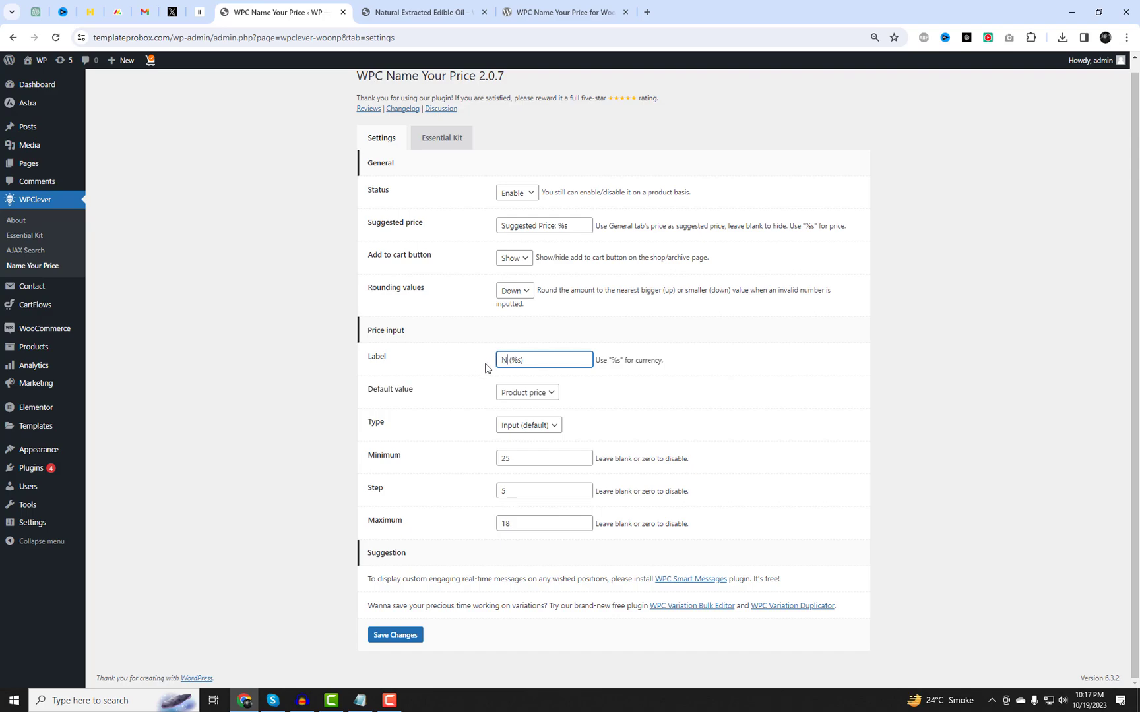
text(Name your Price)
Step: Enter trial values: Minimum 35, Step 3 and Maximum 28
click(882, 488)
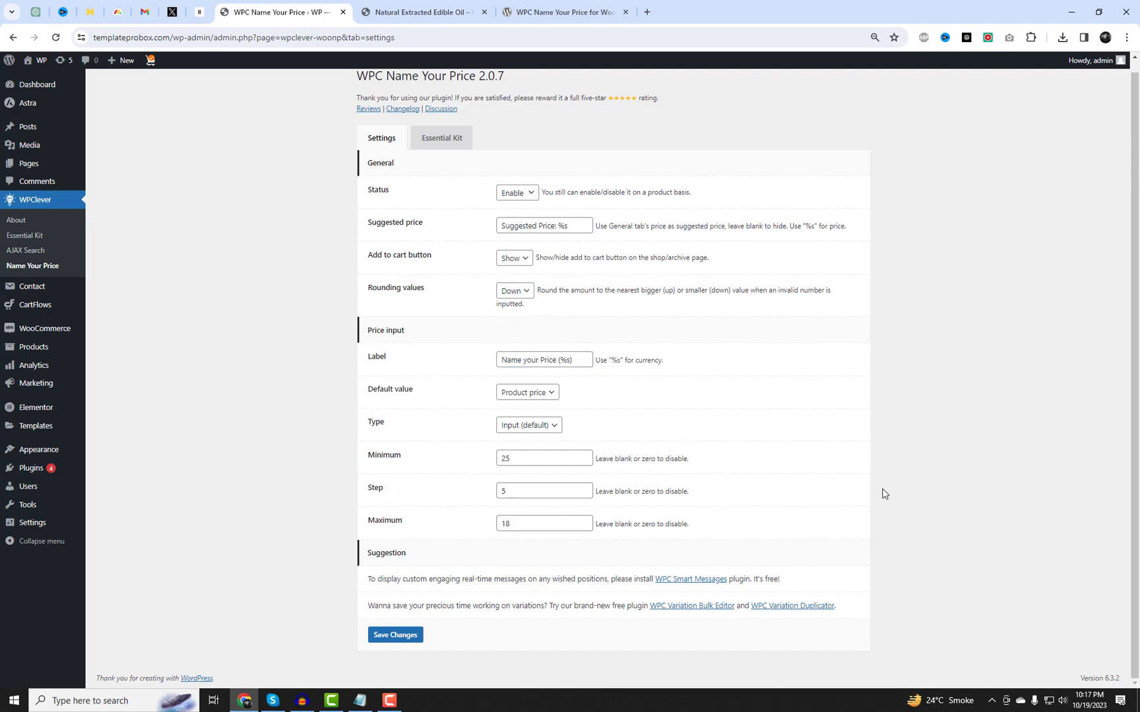
double_click(530, 465)
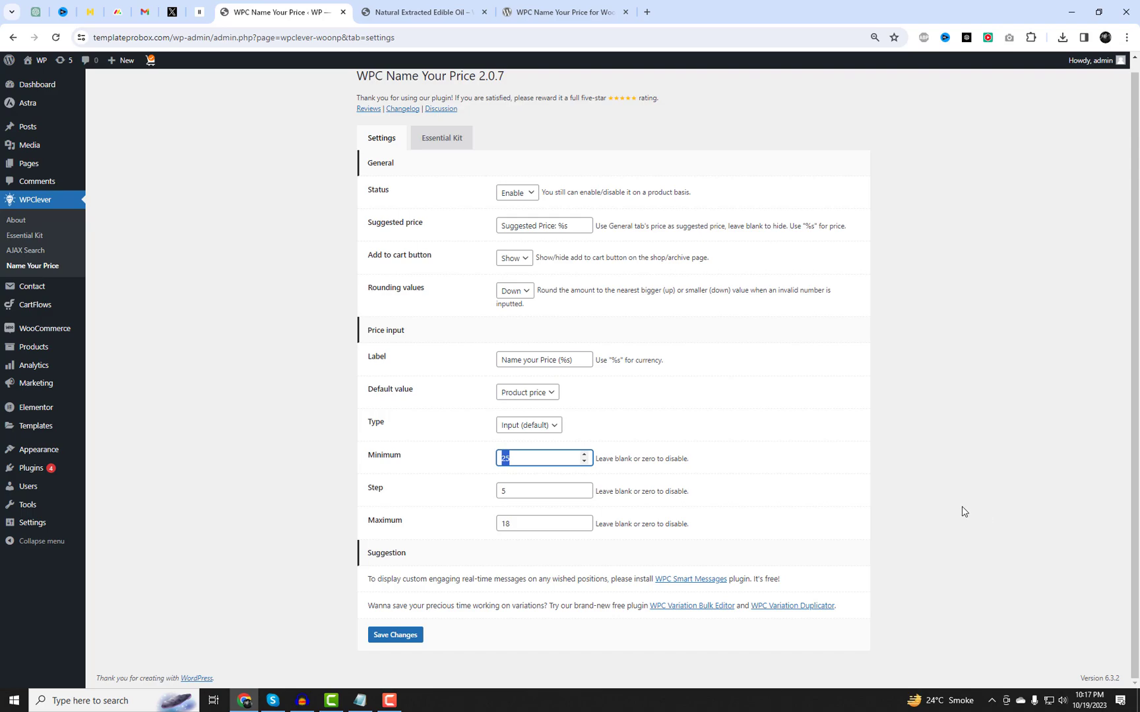
text(3)
text(5)
click(693, 496)
double_click(530, 489)
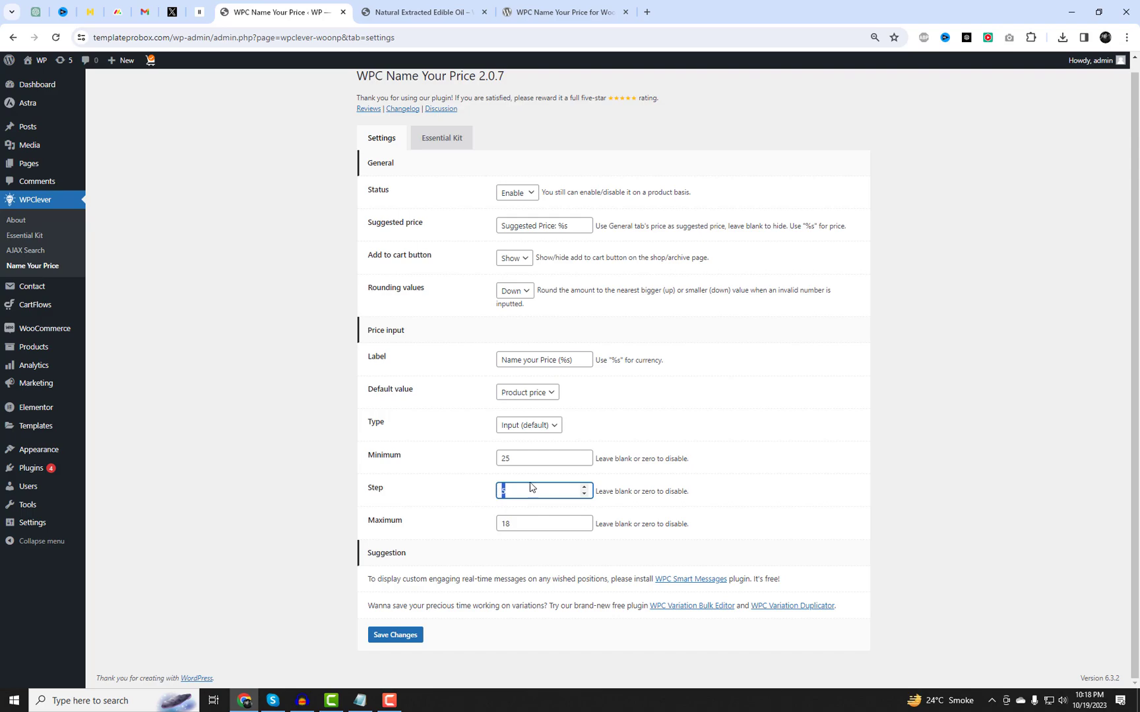
text(3)
double_click(528, 523)
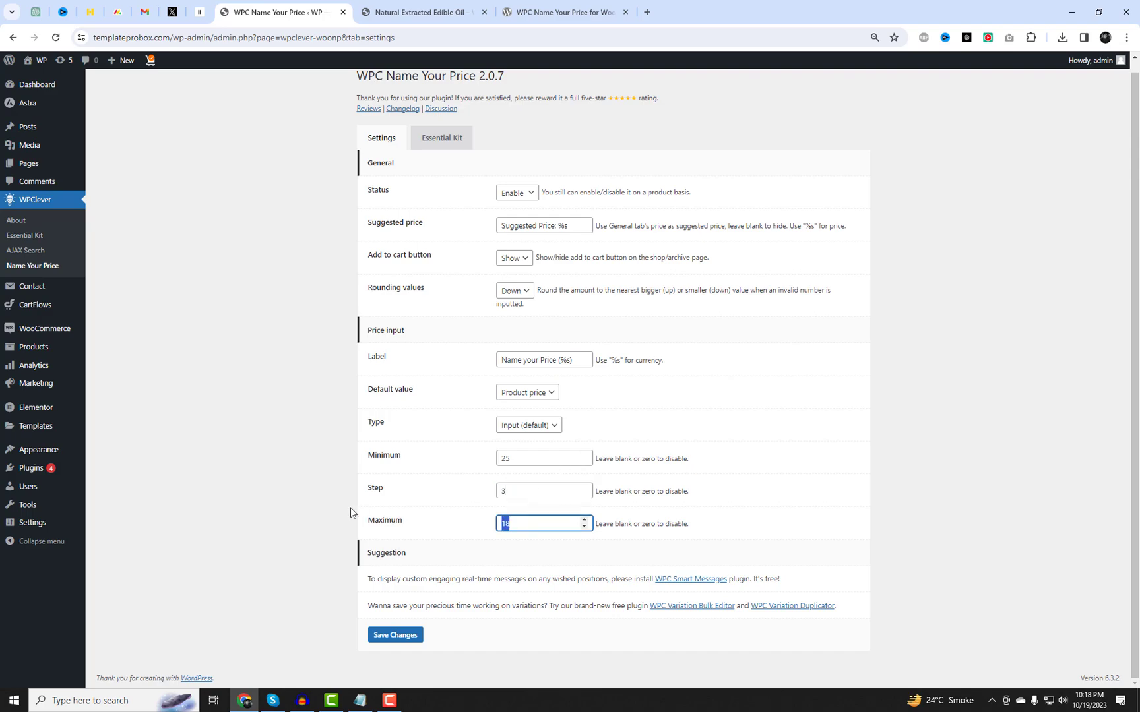
text(28)
click(834, 479)
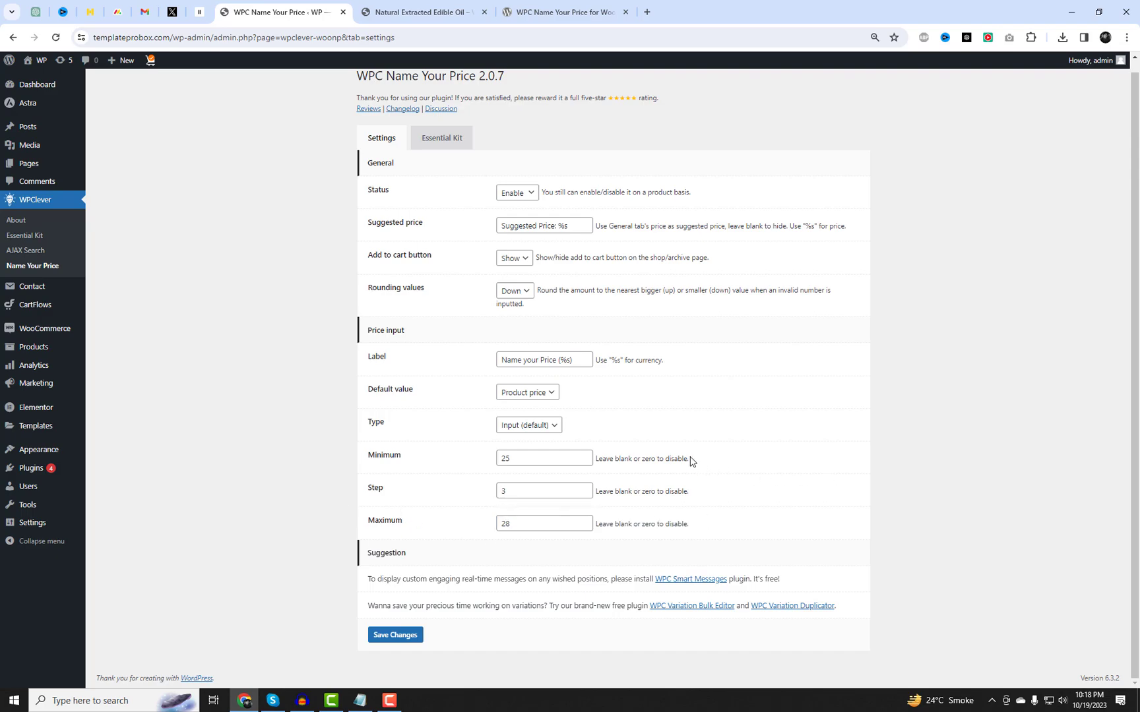
drag(689, 458, 597, 457)
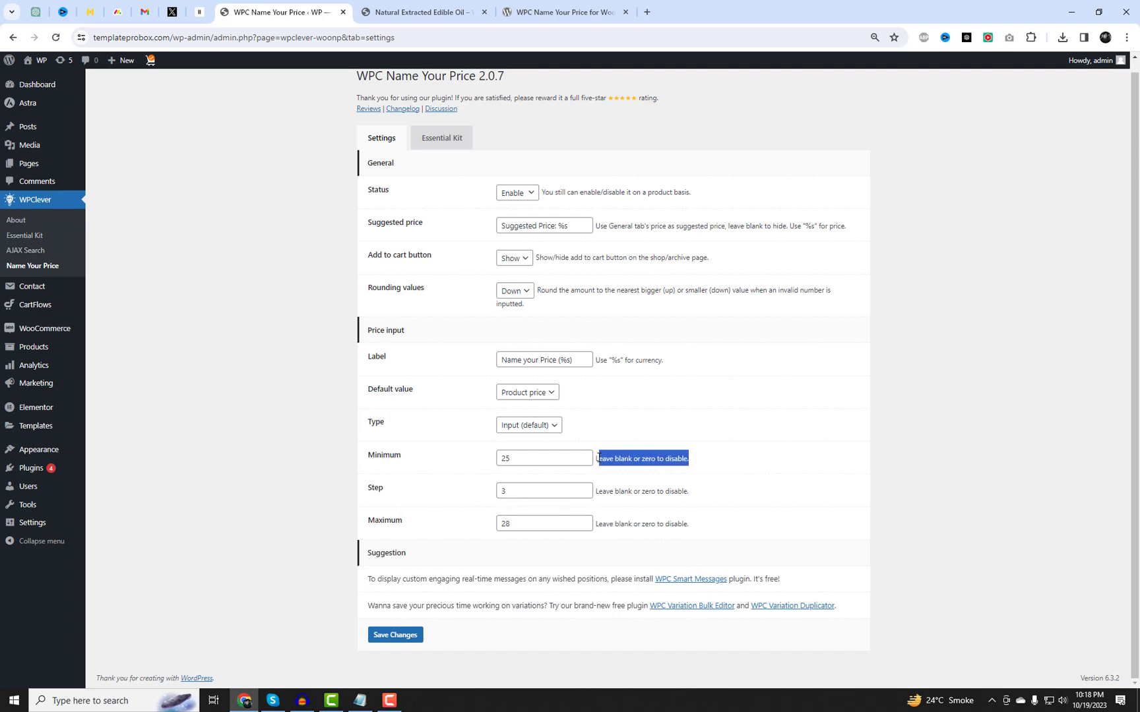
Step: Change Minimum to 0, Step to 4 and Maximum to 32
click(755, 492)
click(508, 458)
double_click(520, 455)
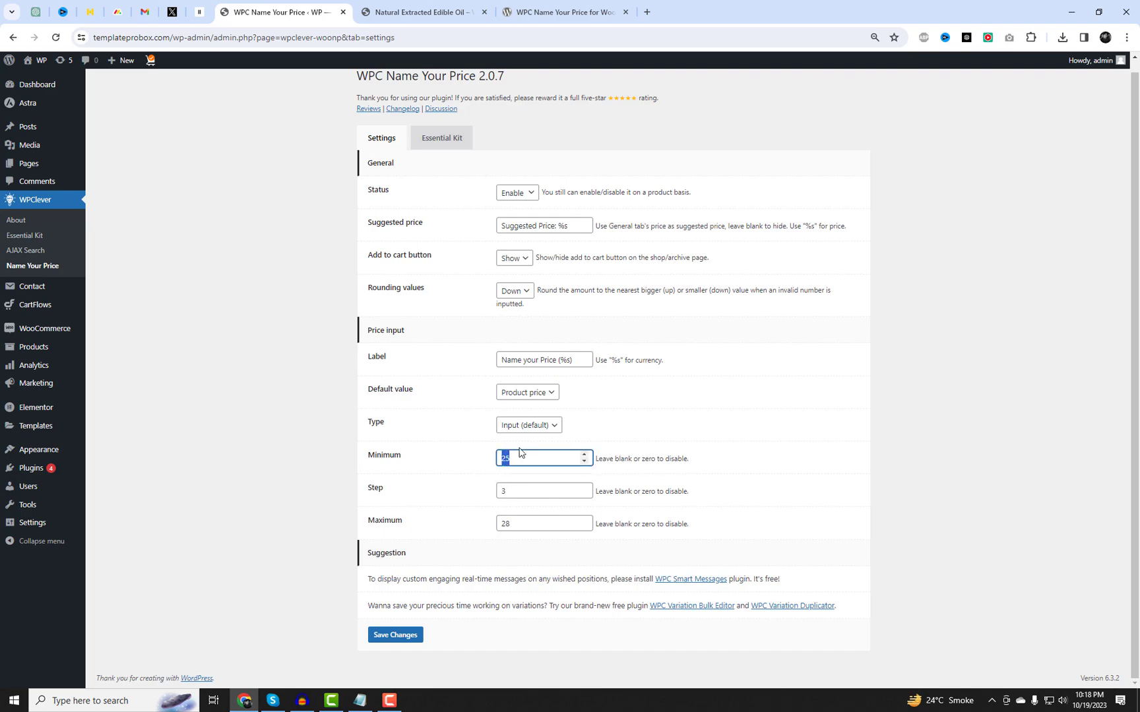
text(0)
drag(690, 493, 592, 496)
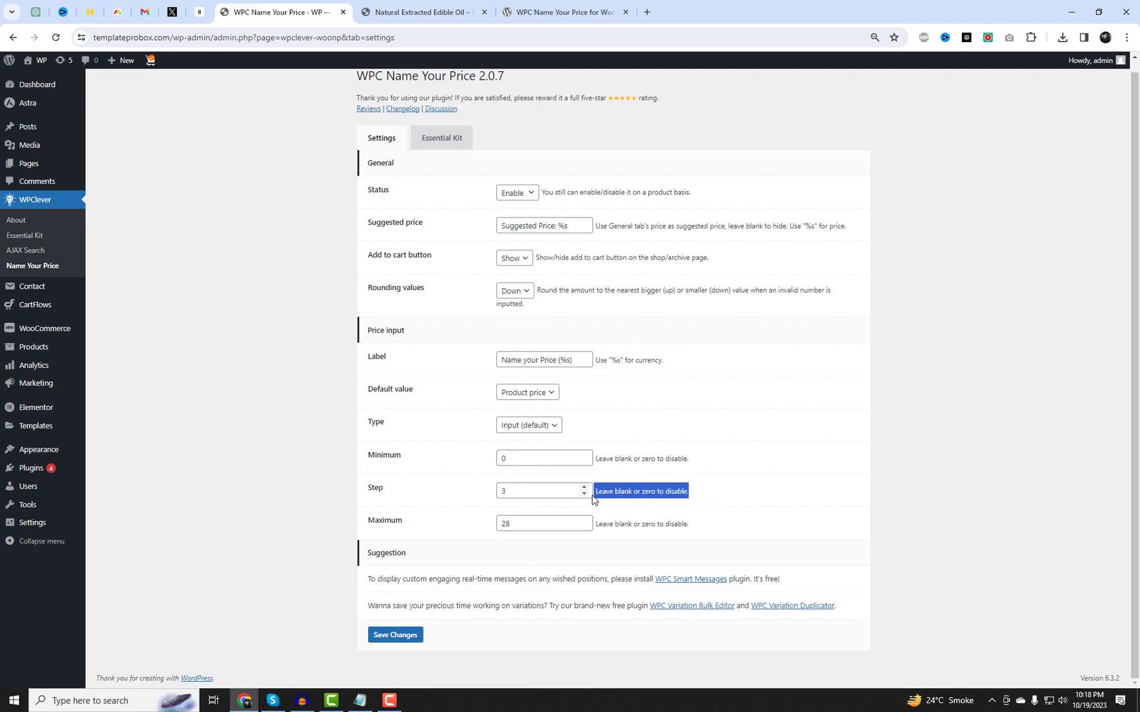
drag(506, 492, 489, 494)
text(4)
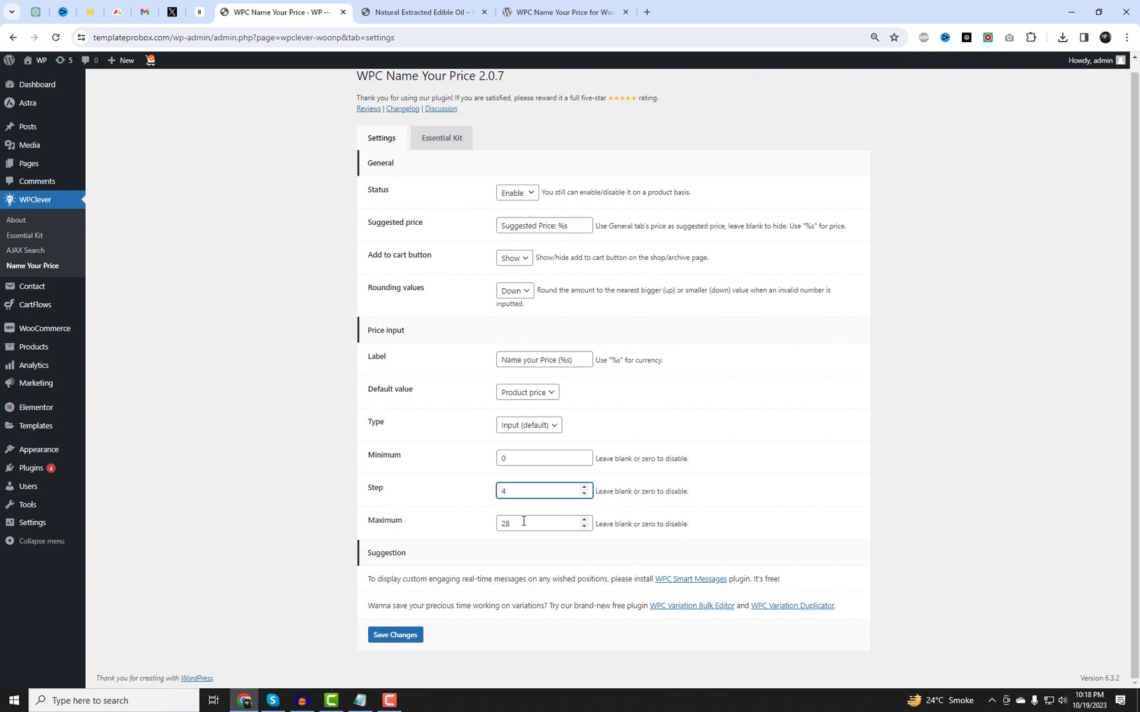
drag(567, 527, 508, 530)
text(32)
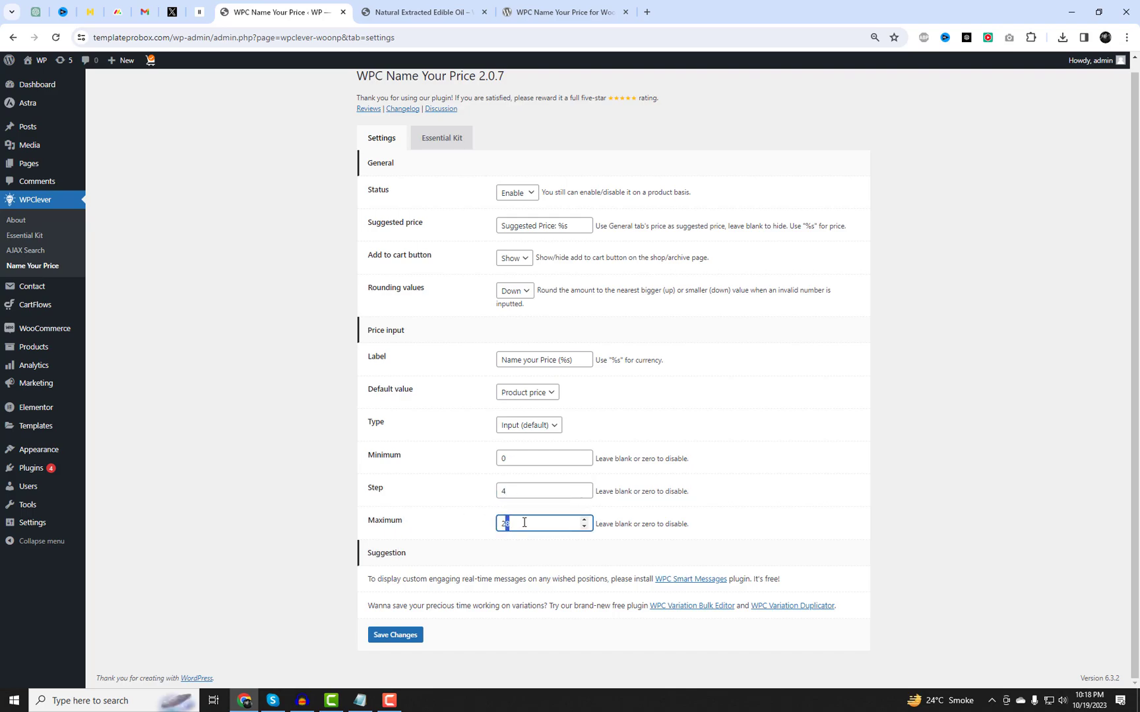
Step: Clear the Minimum and Maximum fields and save the Name Your Price settings
click(531, 460)
key(BackSpace)
drag(569, 524, 460, 542)
key(BackSpace)
click(397, 635)
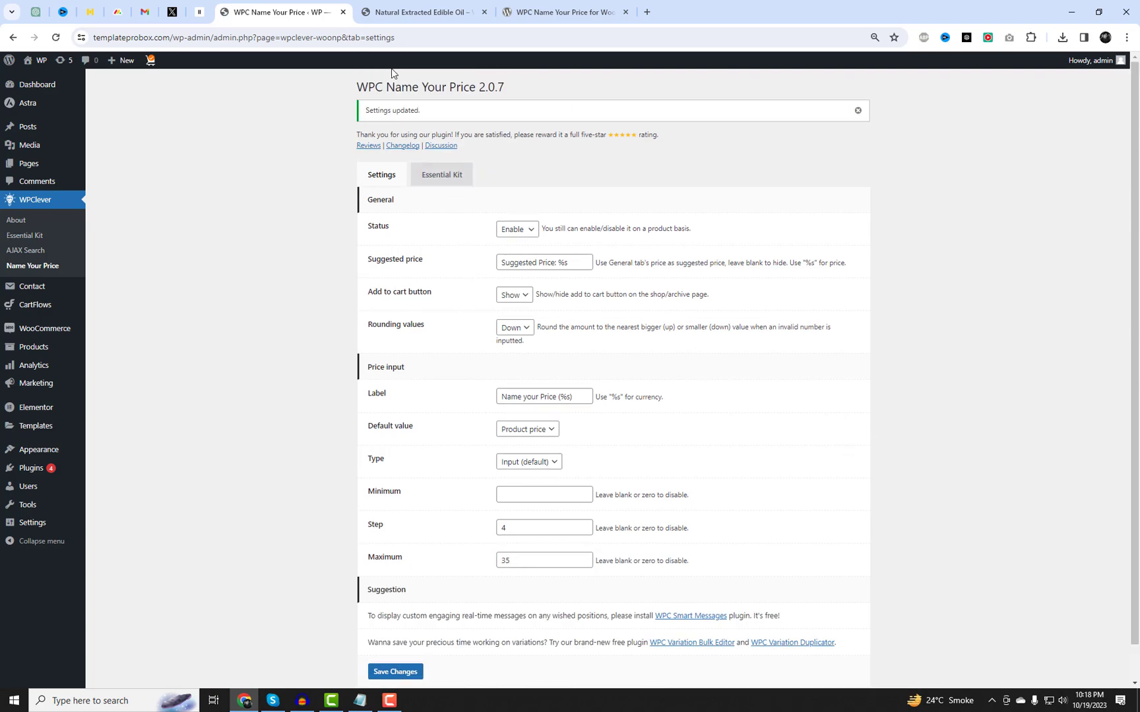
Step: Reload the oil product page so the Name your Price field appears
click(391, 16)
right_click(542, 104)
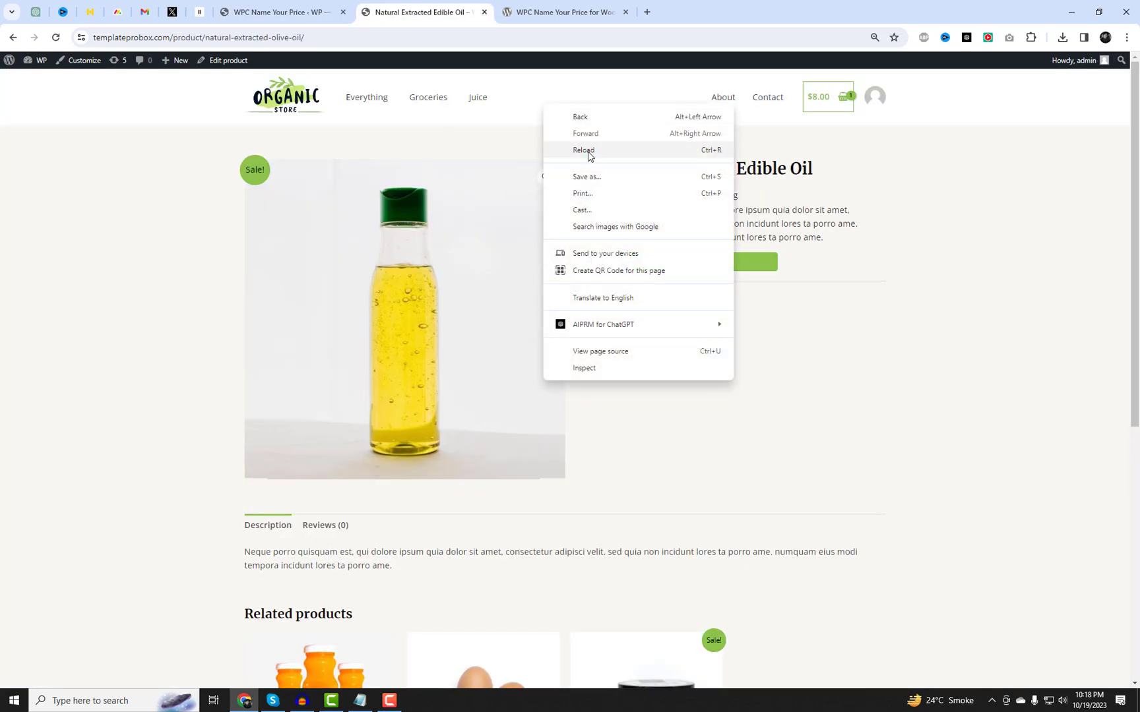
click(589, 153)
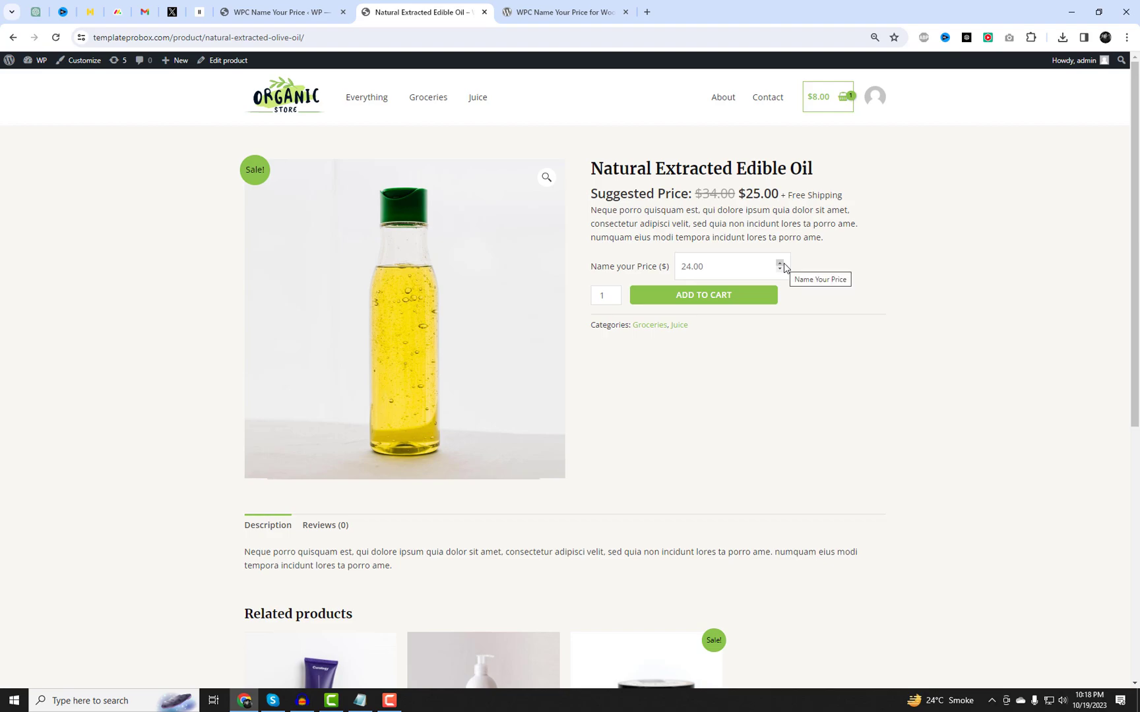
drag(593, 194, 779, 194)
Step: Test prices with the Name your Price spinner, ending at 4.00
click(937, 309)
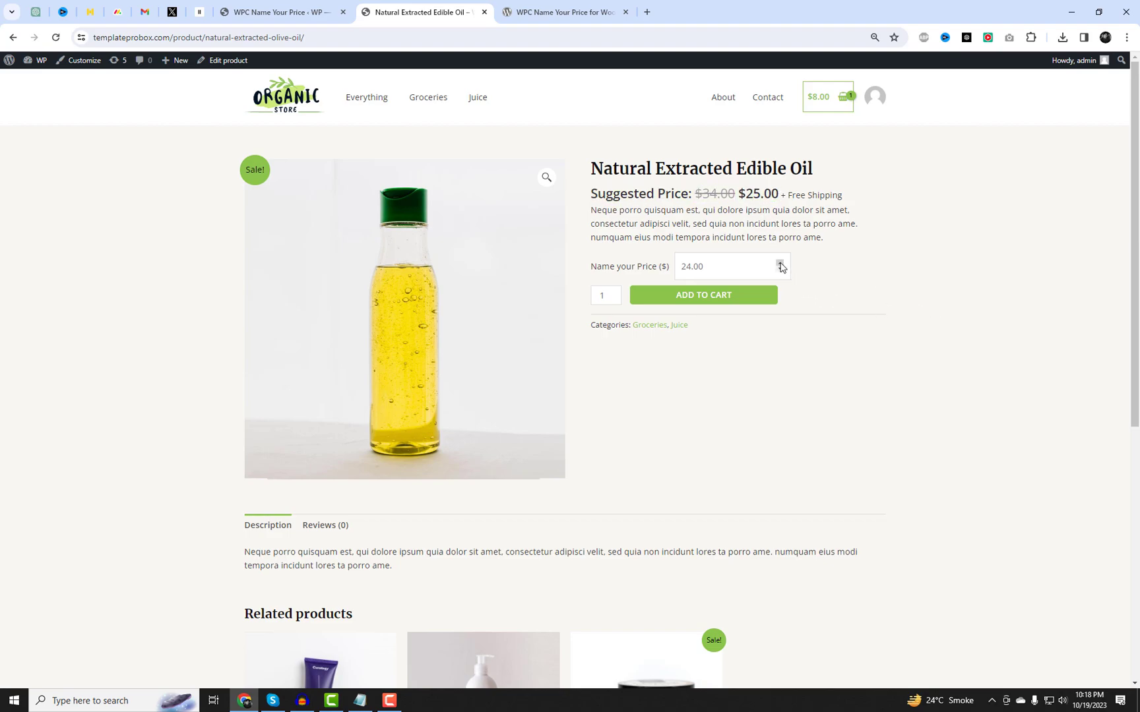
click(780, 263)
double_click(780, 264)
click(781, 271)
click(780, 269)
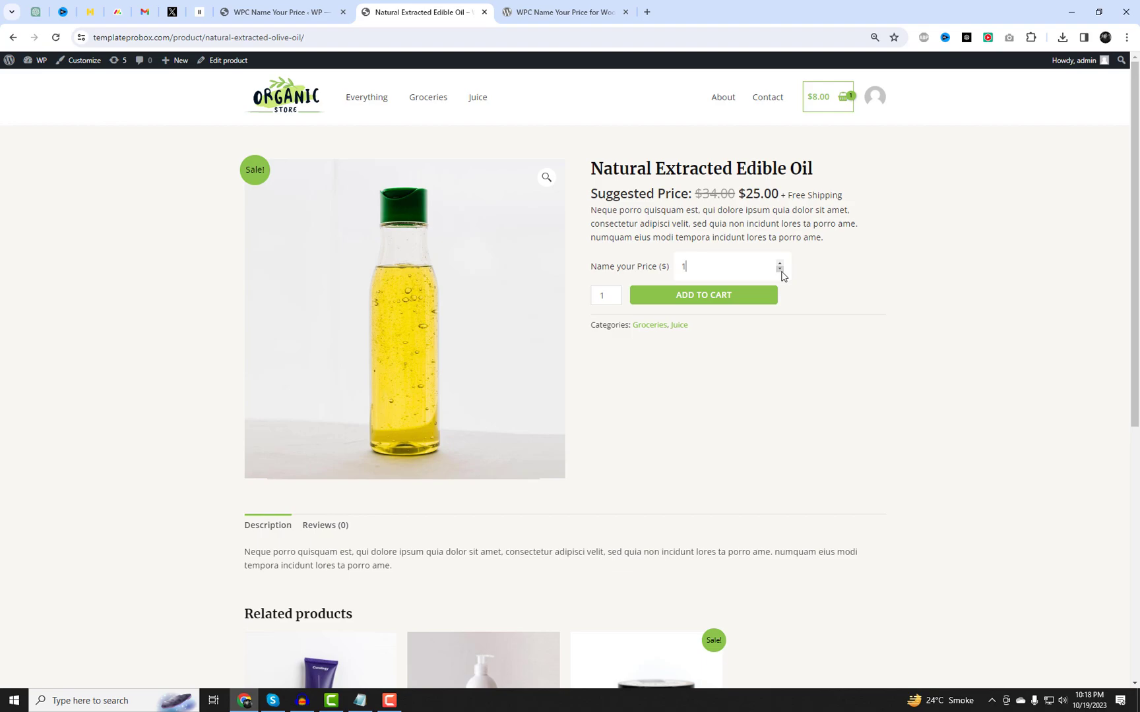
click(780, 263)
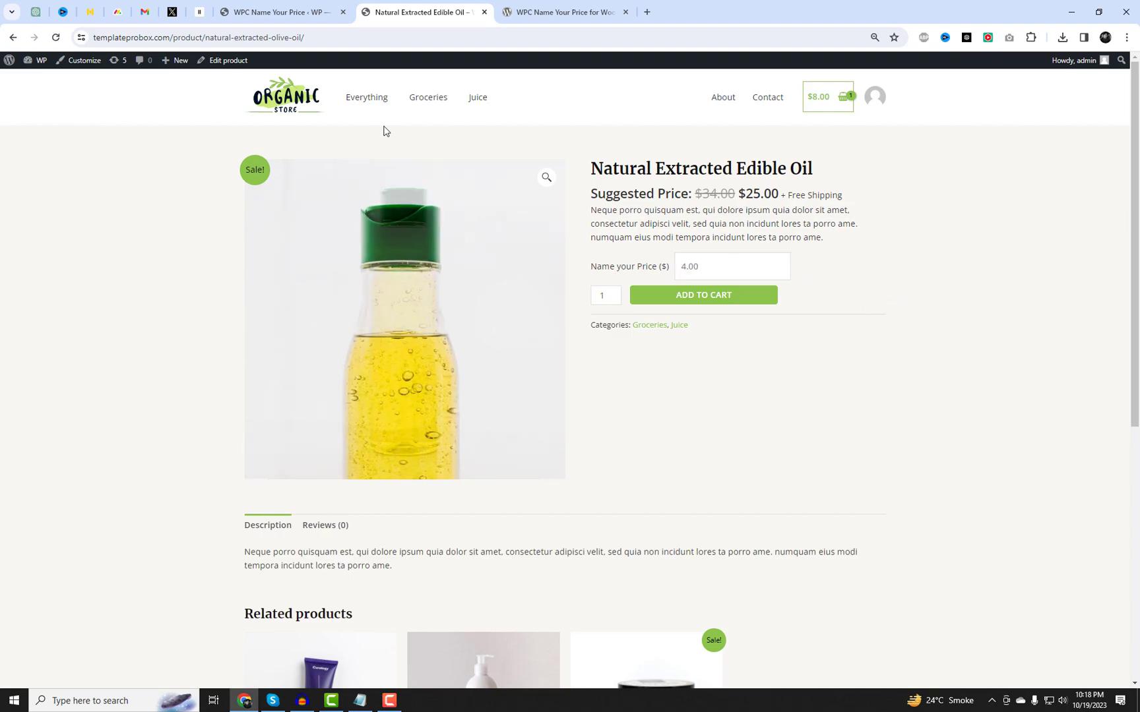
right_click(213, 62)
Step: Open the oil product's editor in a new tab and show its Name Your Price options
click(256, 76)
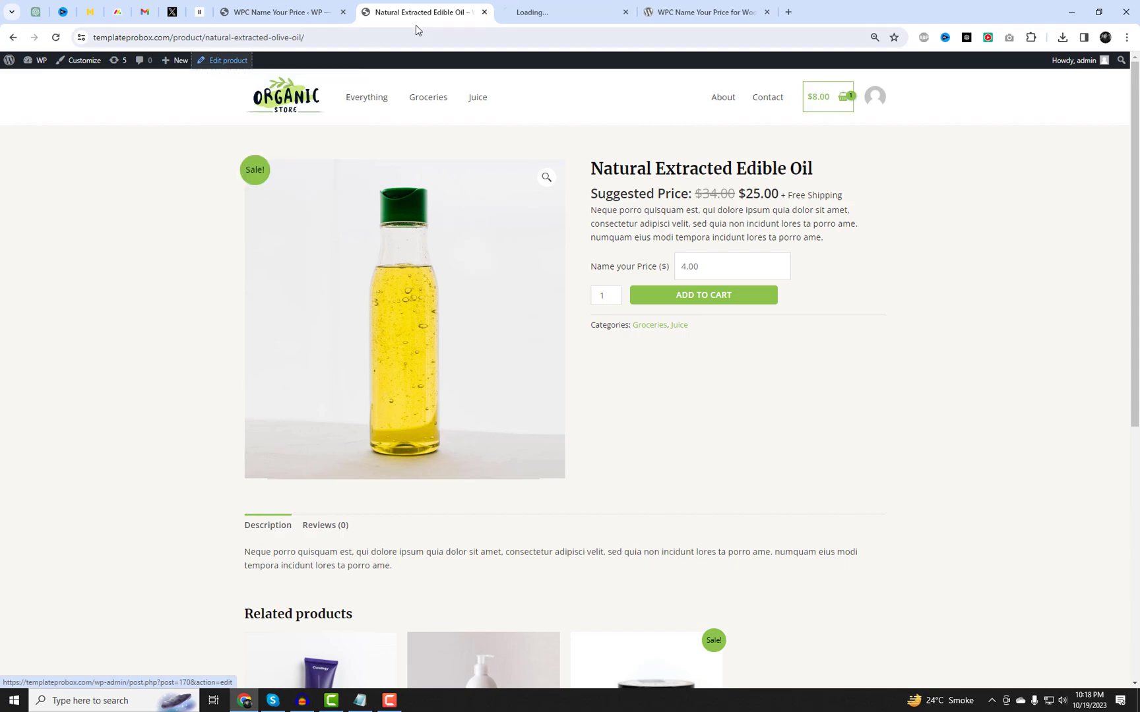
click(546, 11)
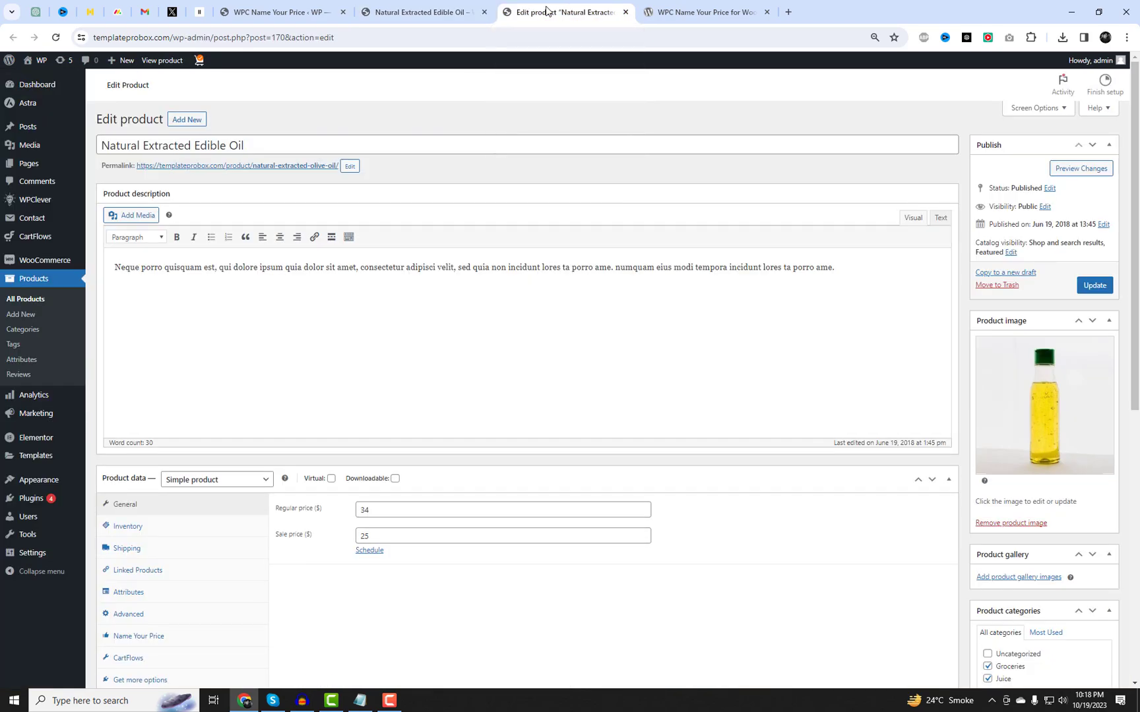
scroll(508, 442, down, 5)
scroll(258, 453, up, 1)
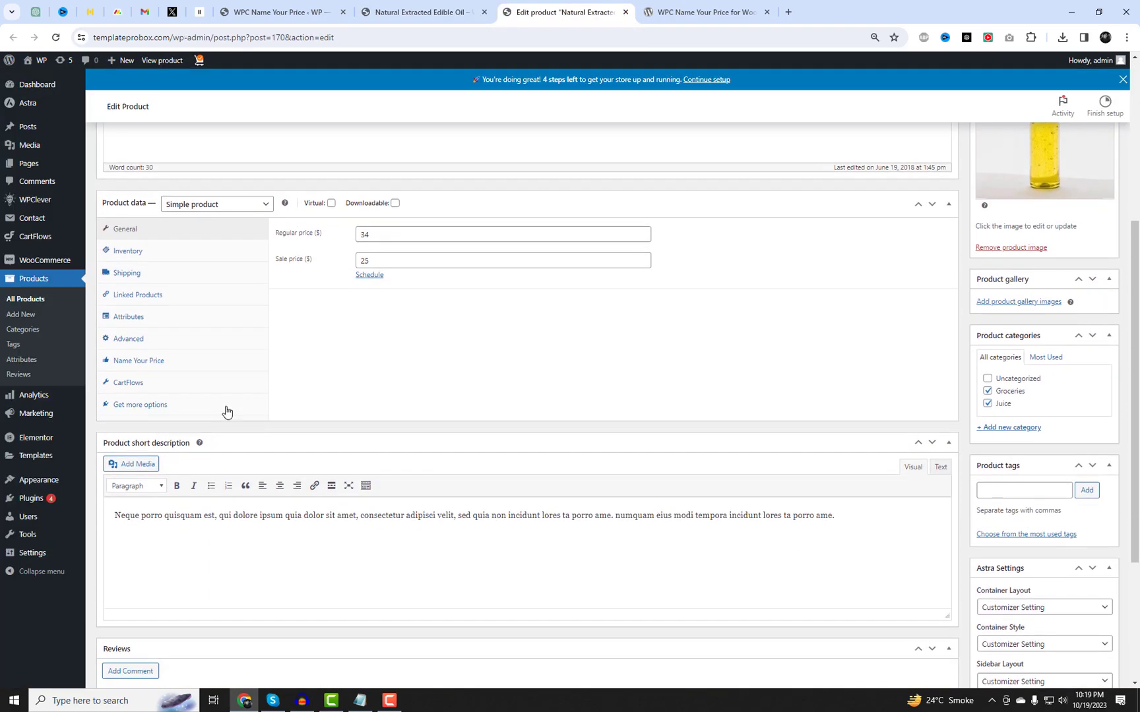
click(177, 363)
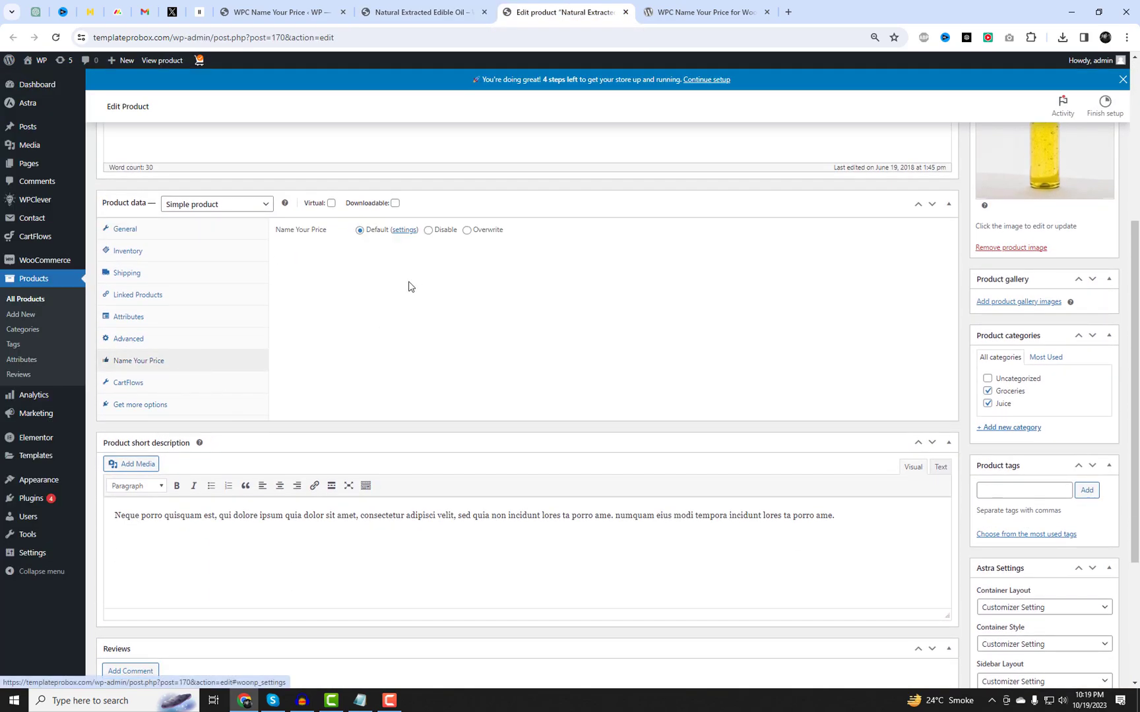
Step: Choose Overwrite and keep the Input price type after trying Select
click(467, 230)
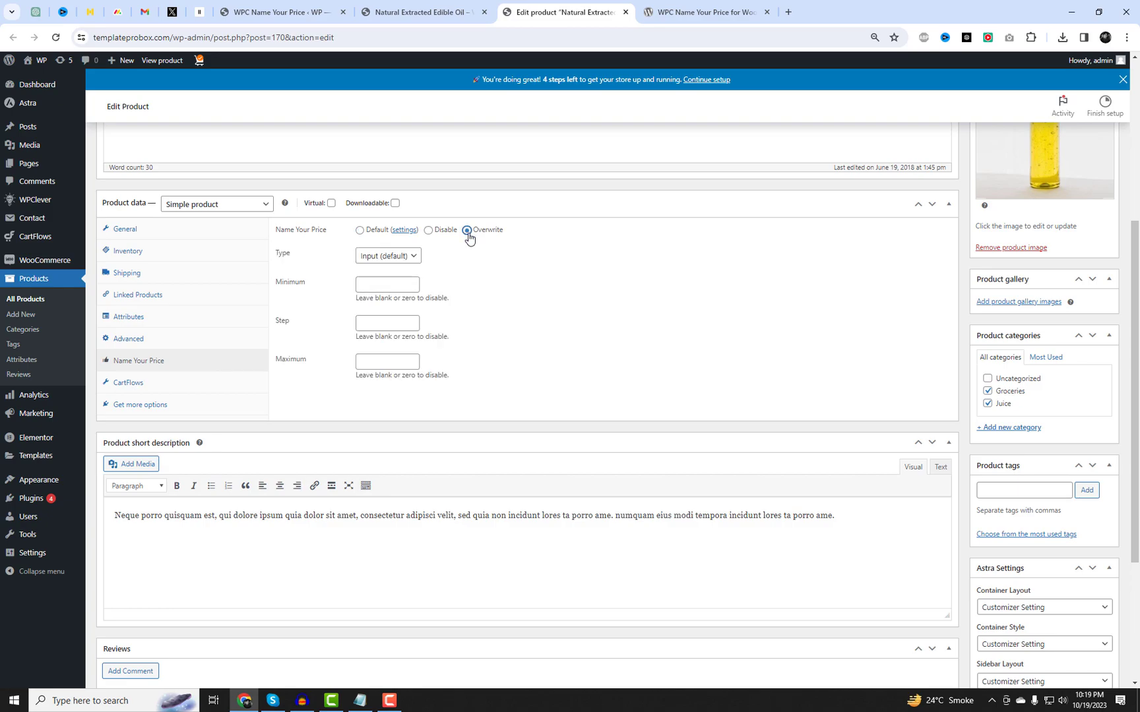
click(387, 256)
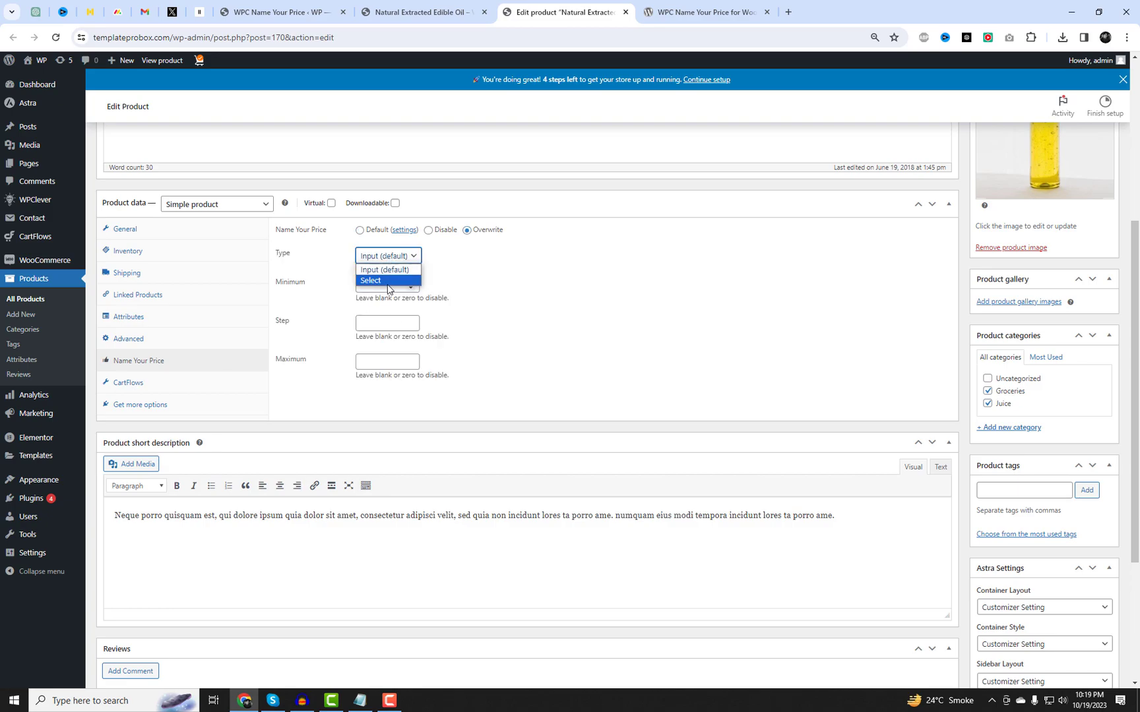
click(387, 280)
click(389, 257)
click(389, 270)
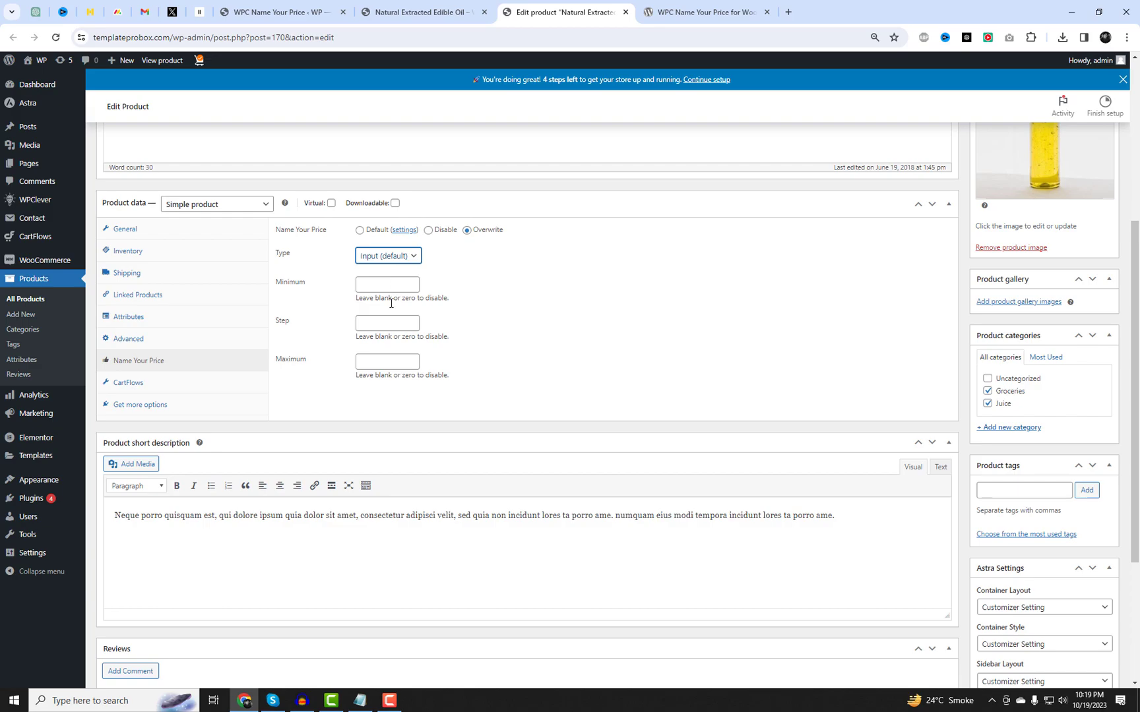
Step: Enter a Minimum of 5 and a Maximum of 35 for this product
click(382, 285)
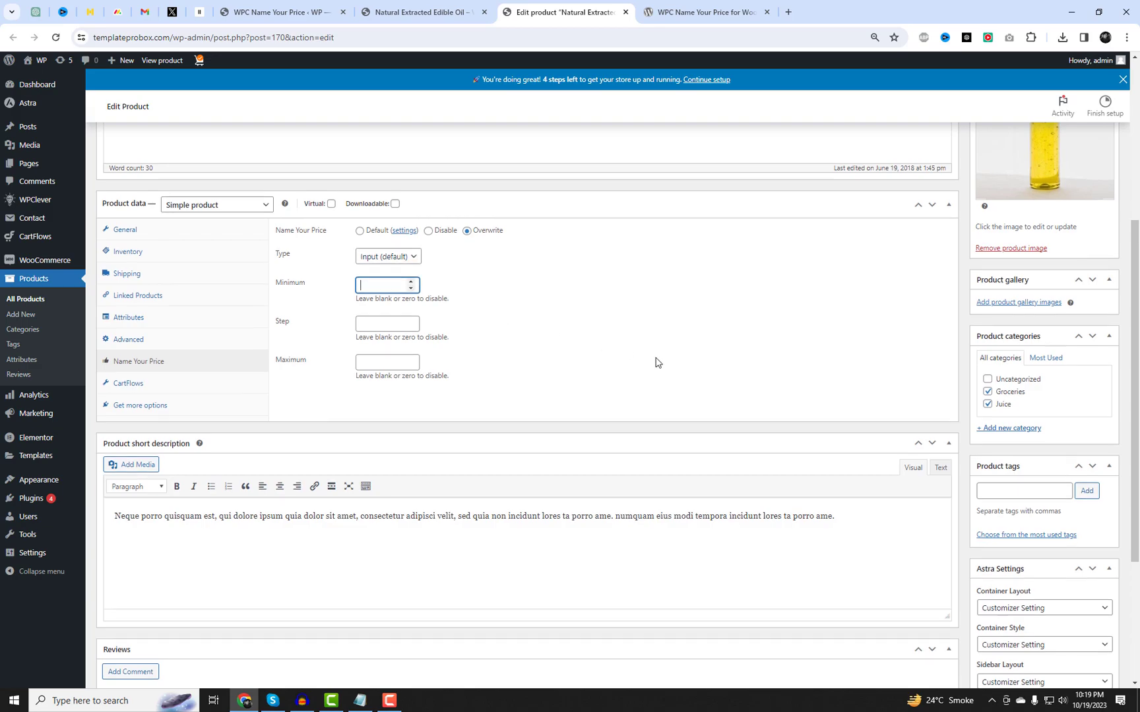
scroll(656, 362, up, 4)
scroll(786, 428, down, 4)
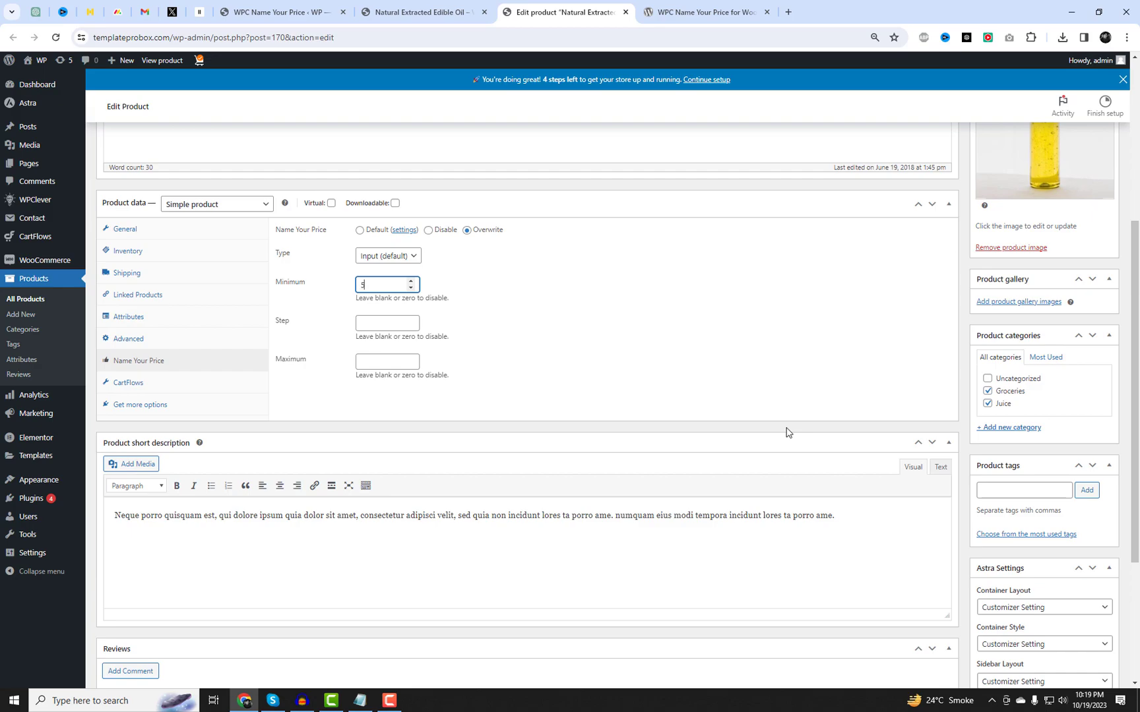
click(402, 322)
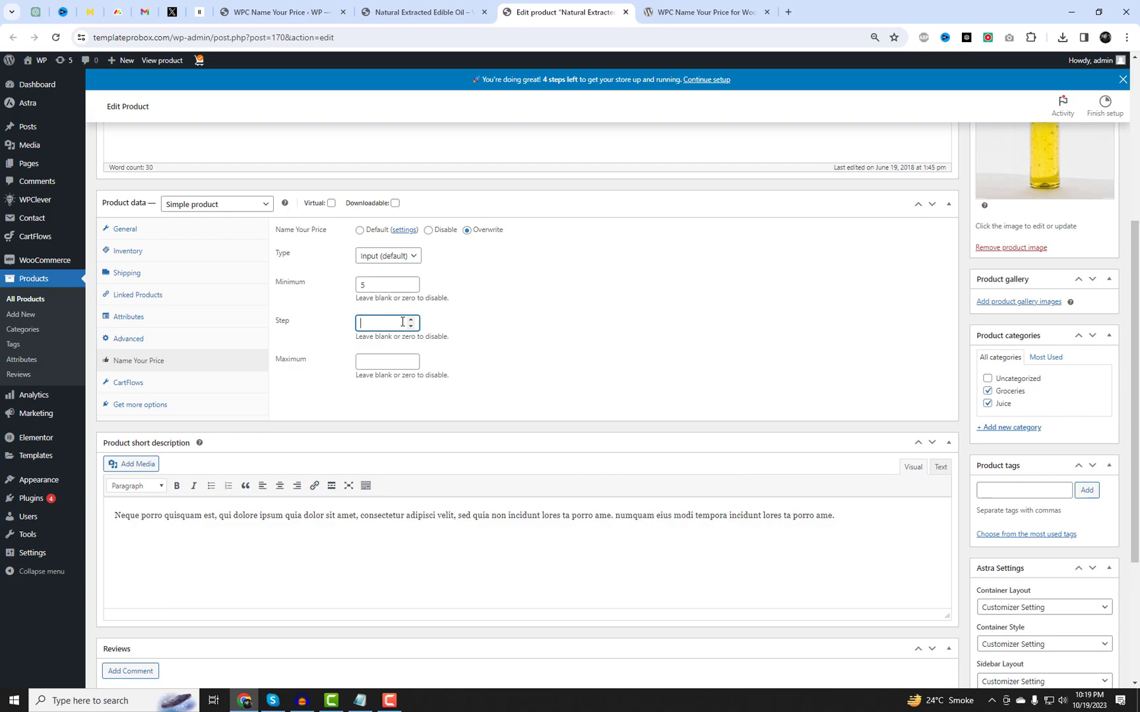
click(391, 367)
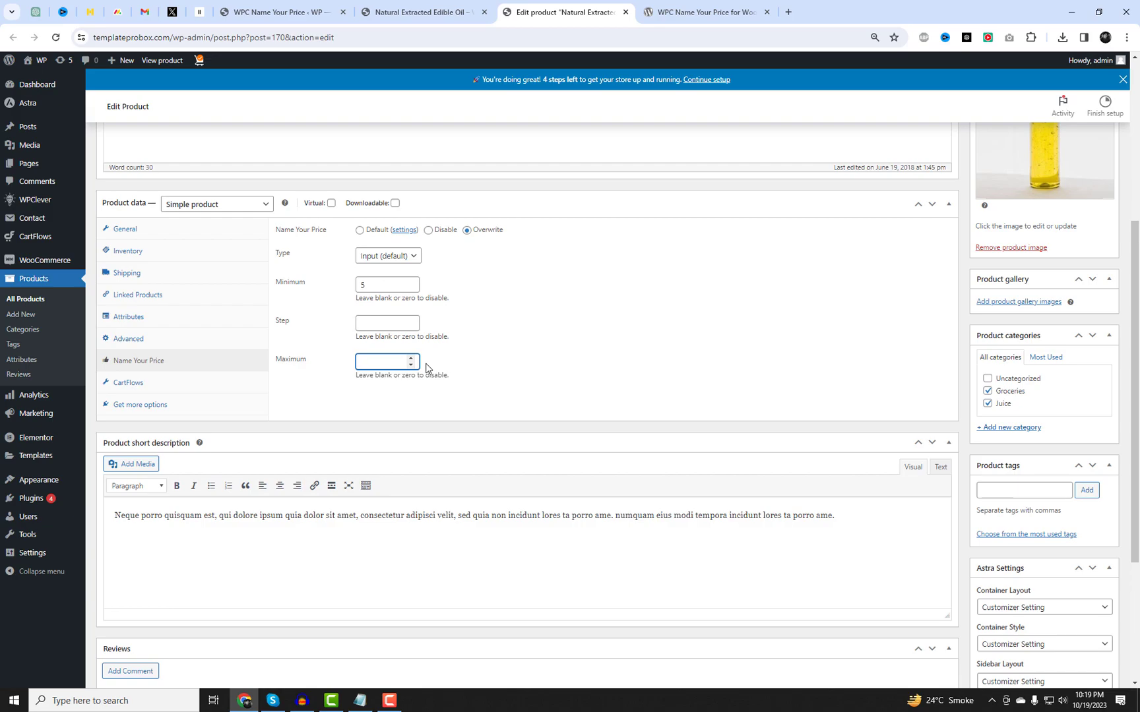
text(35)
click(578, 339)
scroll(636, 397, up, 5)
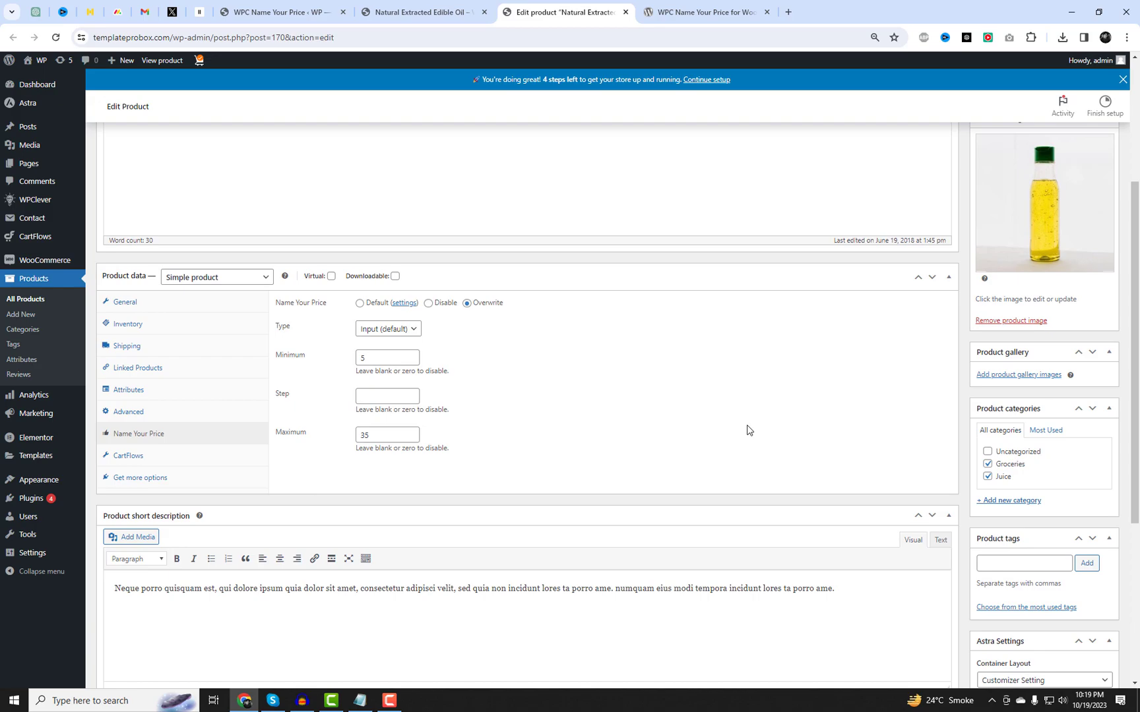
Step: Update the product and open its storefront page in a new tab
click(1094, 308)
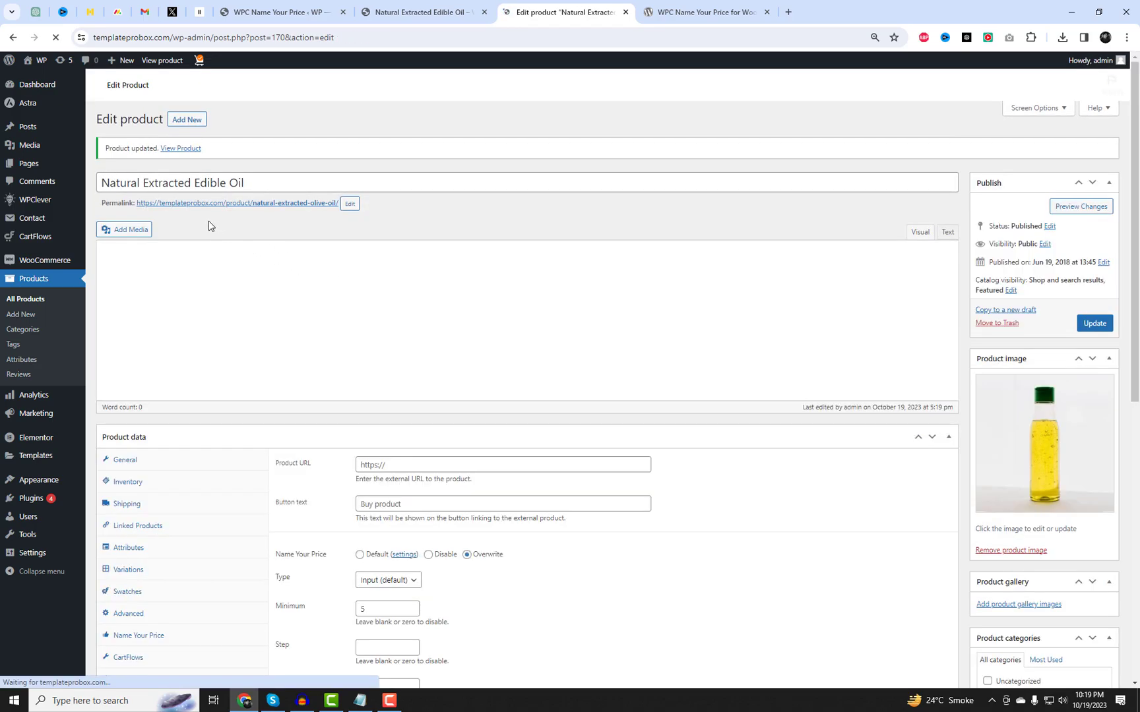
right_click(188, 209)
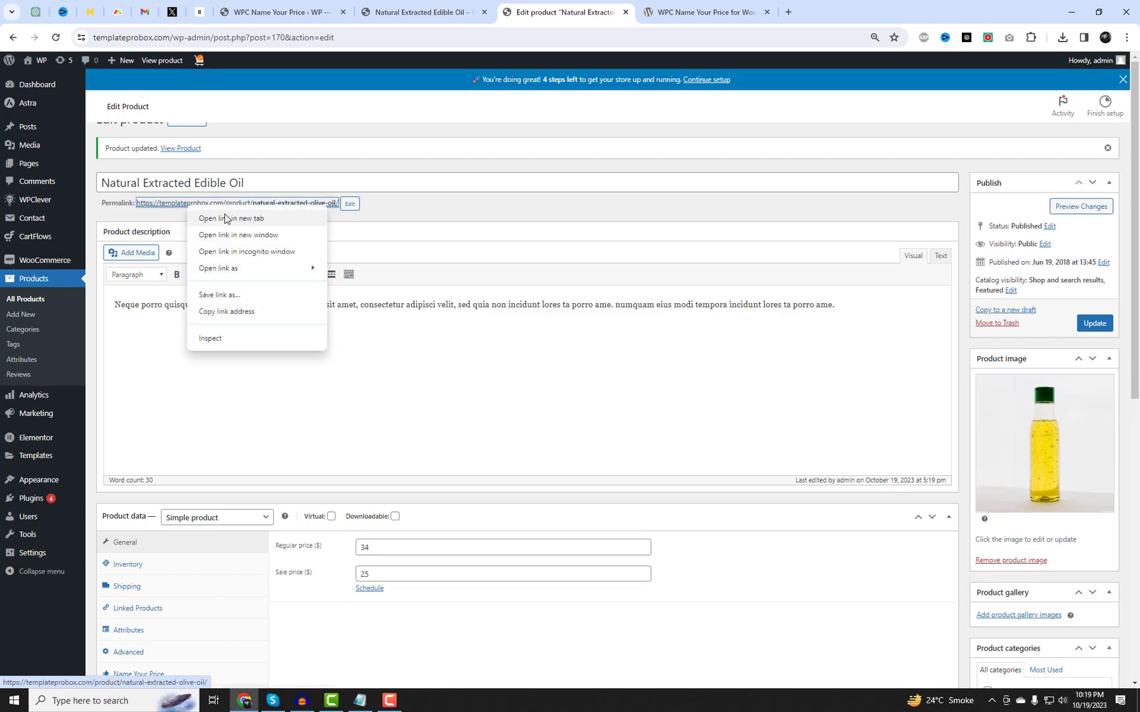
click(224, 219)
click(659, 13)
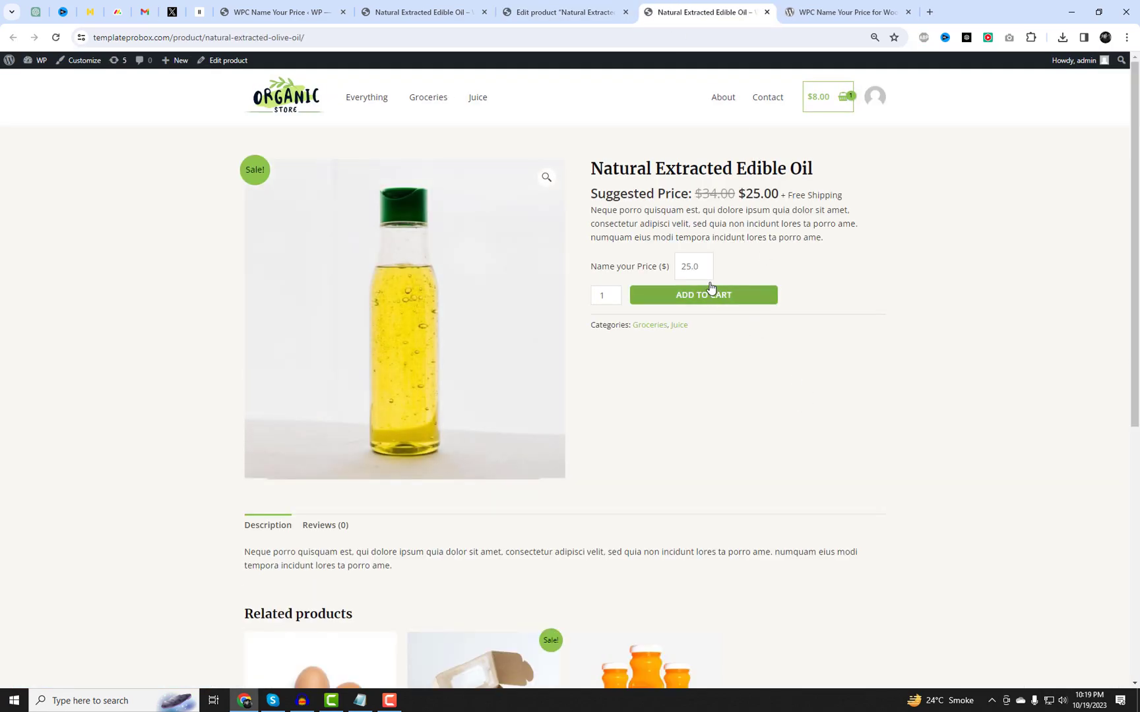
Step: Set the Name your Price field to 17 after trying 35
click(703, 263)
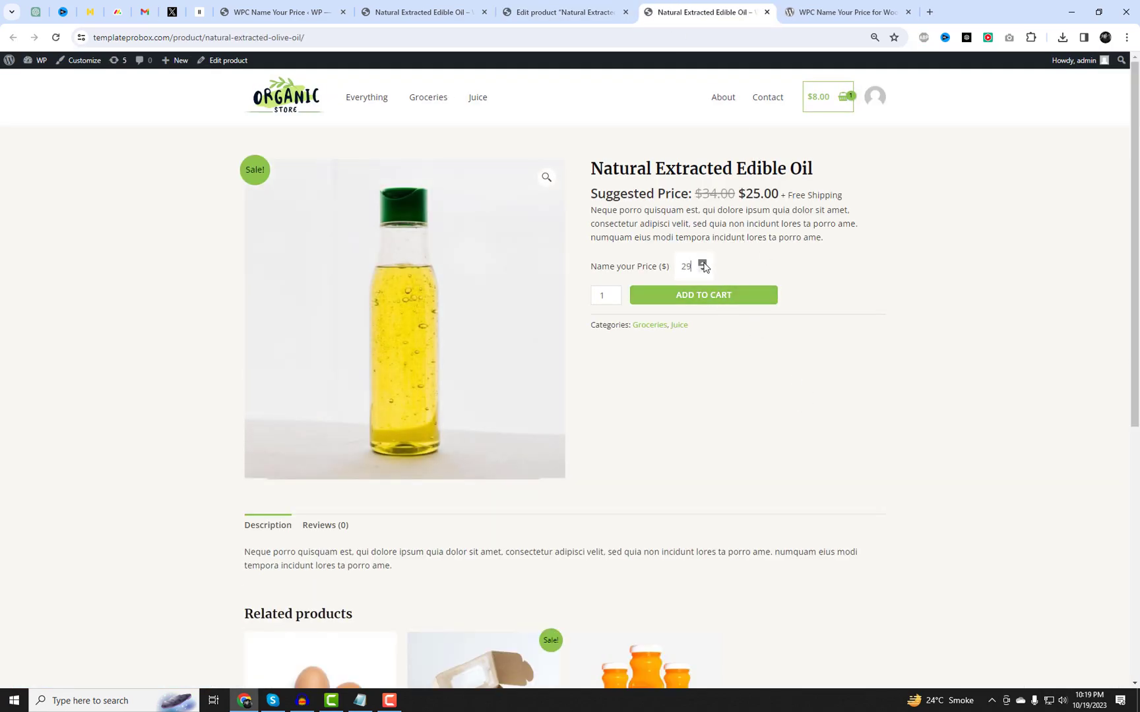
double_click(703, 263)
click(977, 277)
triple_click(703, 271)
click(926, 321)
drag(591, 268, 656, 267)
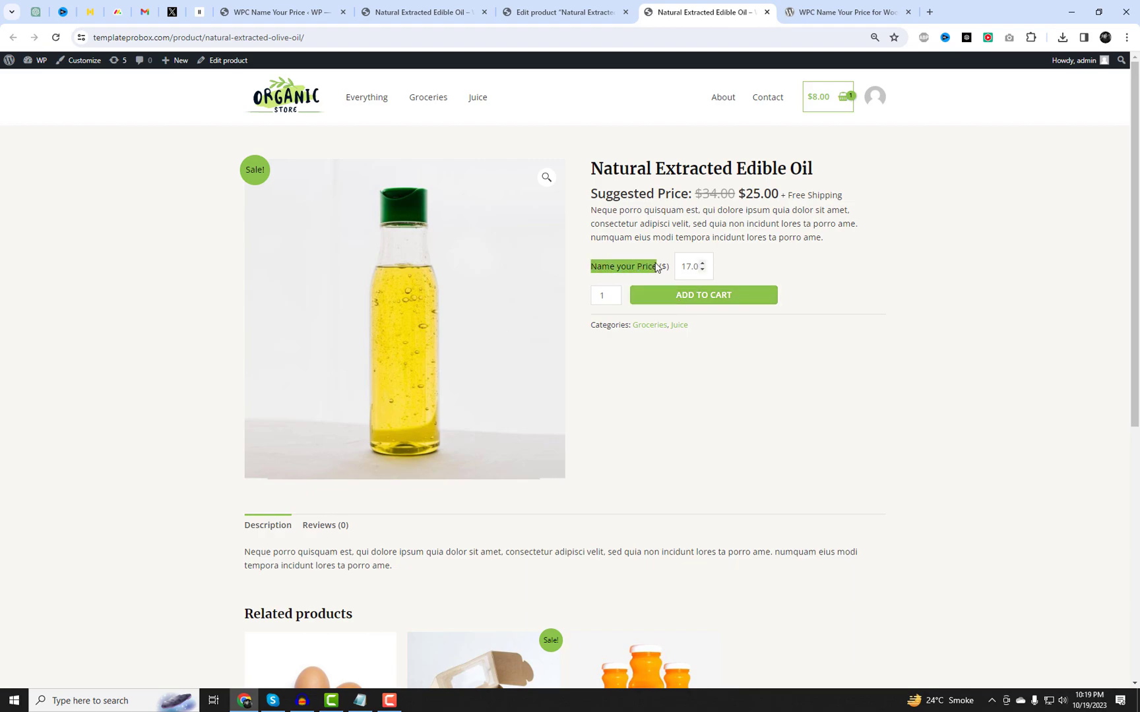
Step: Add the oil to the cart at $17.00 and check its cart line item
click(674, 300)
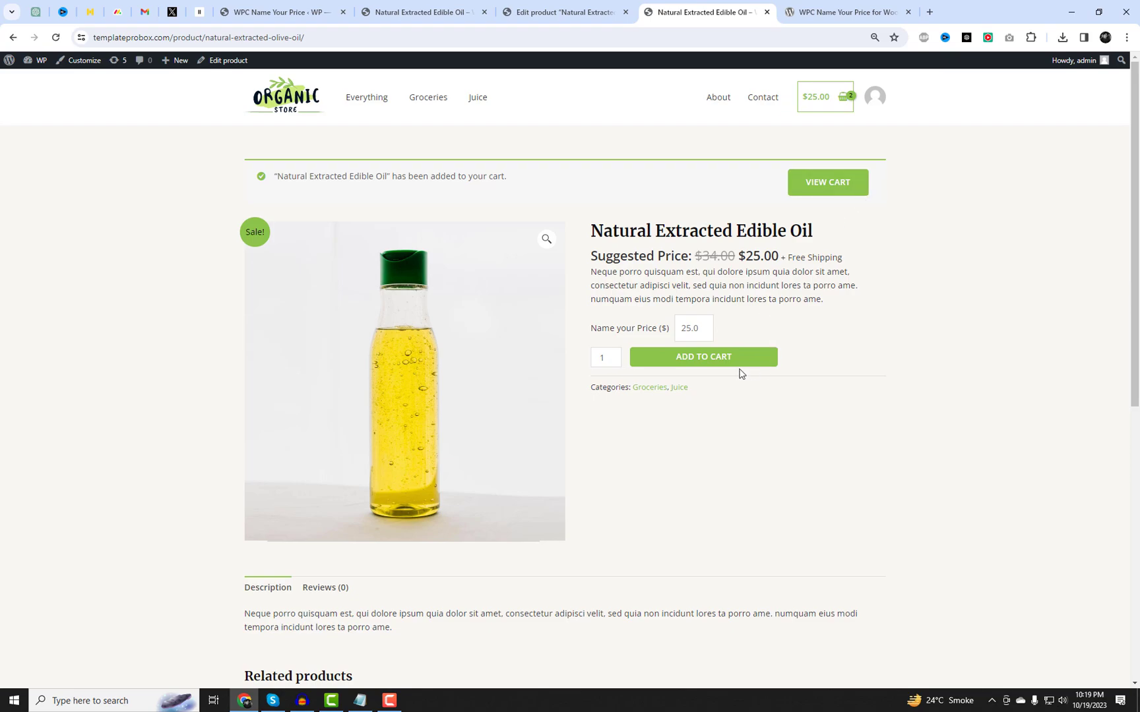
click(825, 183)
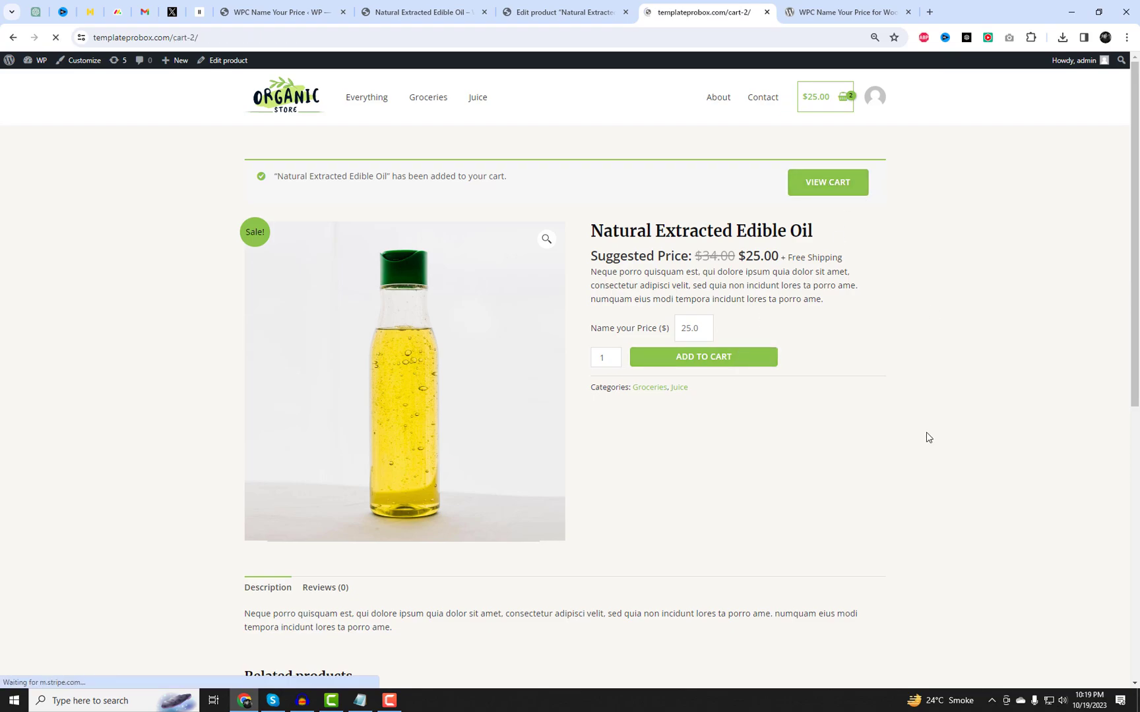
scroll(926, 437, down, 1)
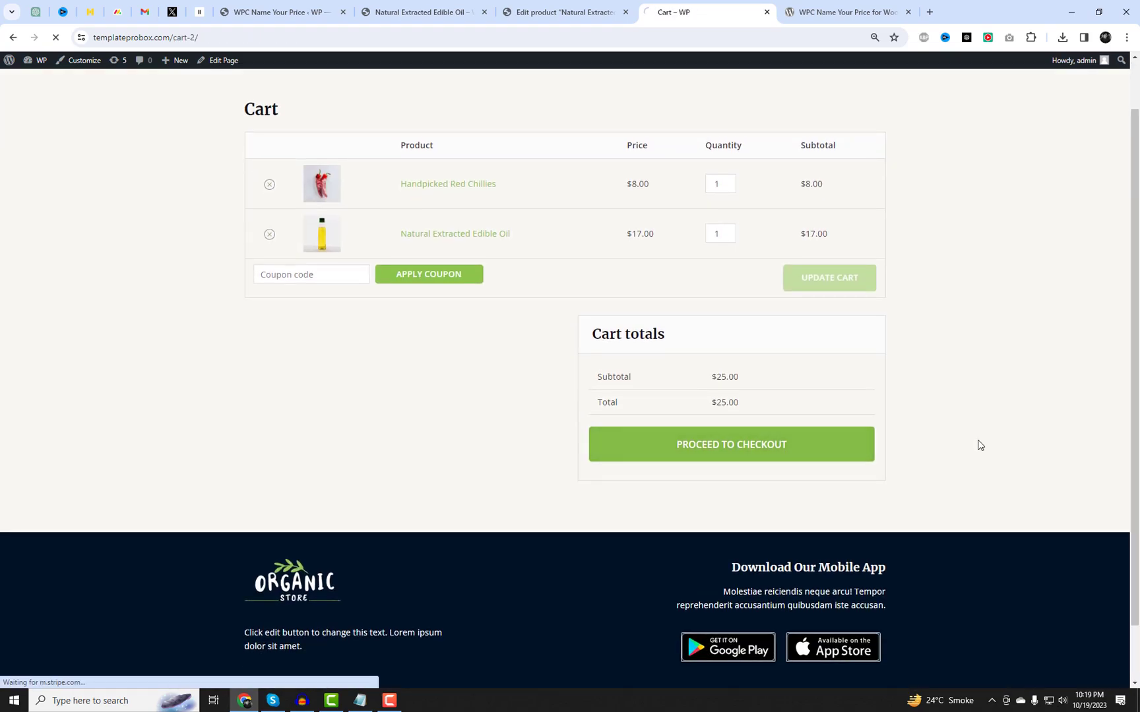